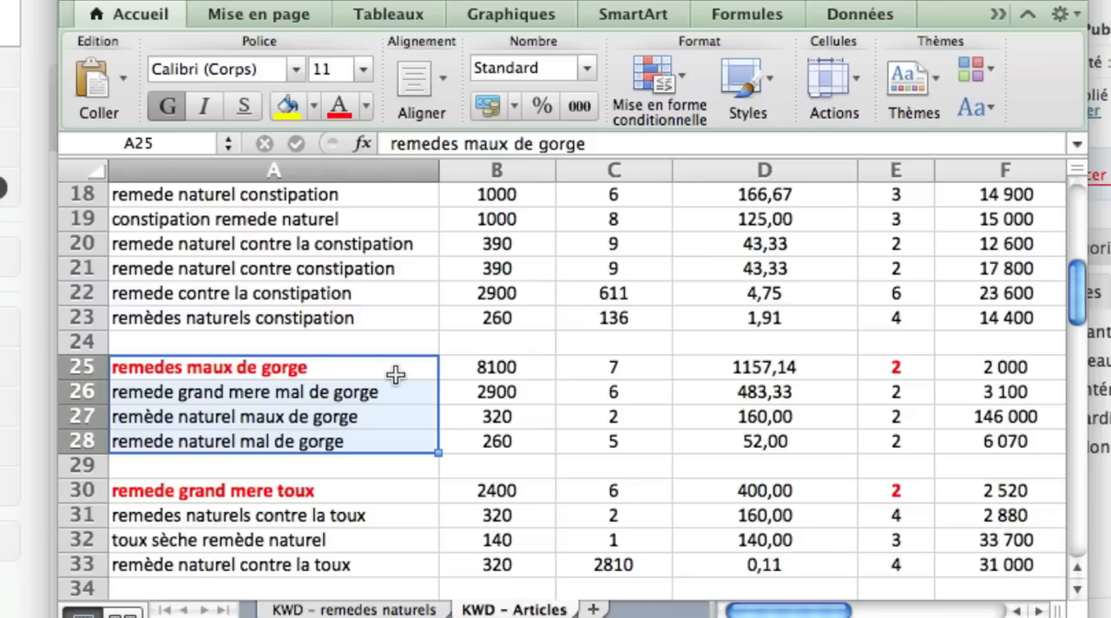
- Examine the throat-remedy keyword group in A25:A28, comparing the main keyword "remedes maux de gorge" with its secondary variants
{"action": "left_click", "coordinate": [351, 373]}
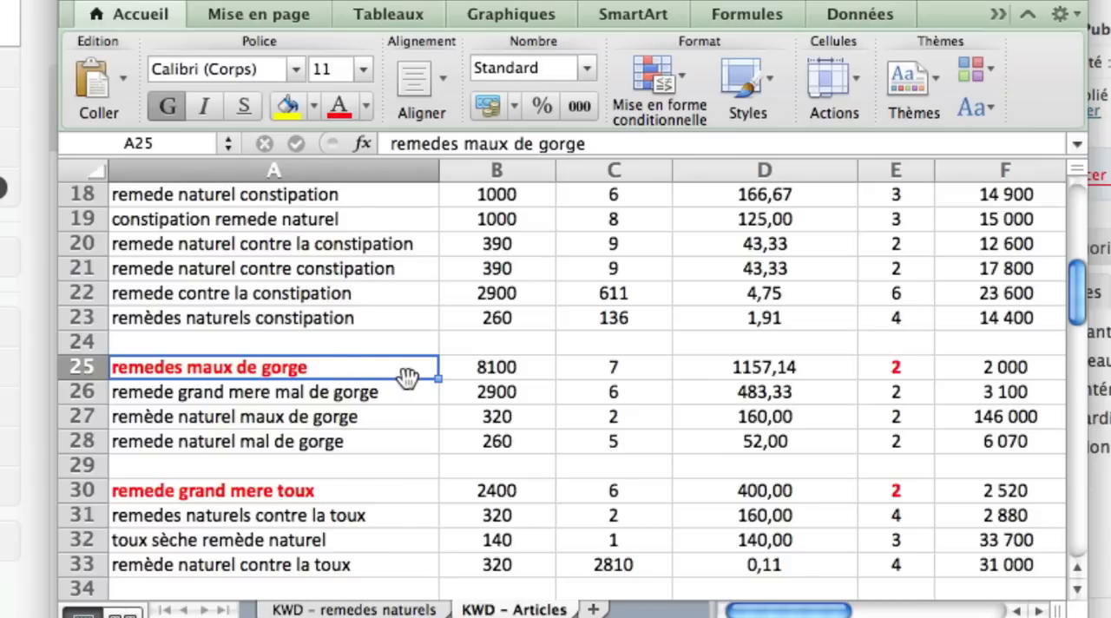
{"action": "left_click_drag", "start_coordinate": [408, 367], "coordinate": [409, 439]}
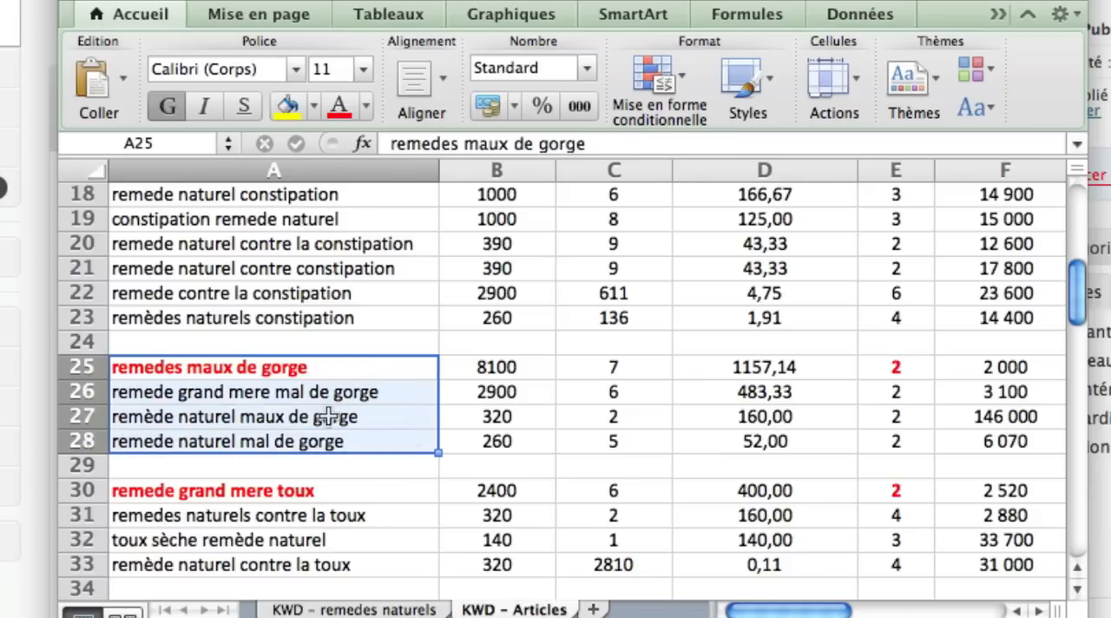
{"action": "left_click", "coordinate": [156, 369]}
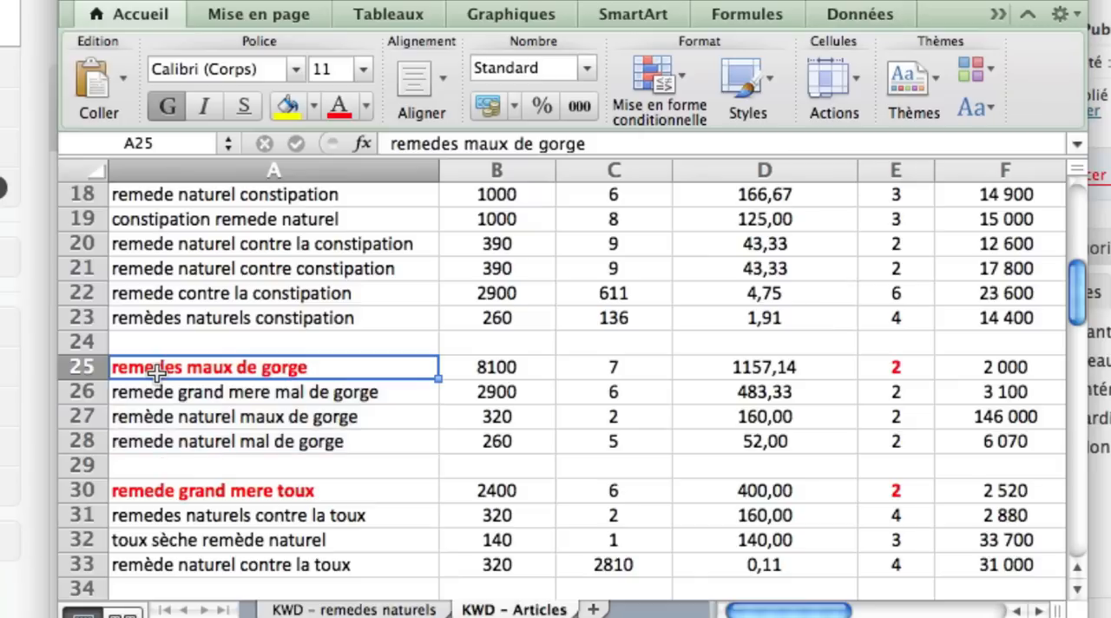
{"action": "left_click", "coordinate": [200, 396]}
{"action": "left_click", "coordinate": [208, 416]}
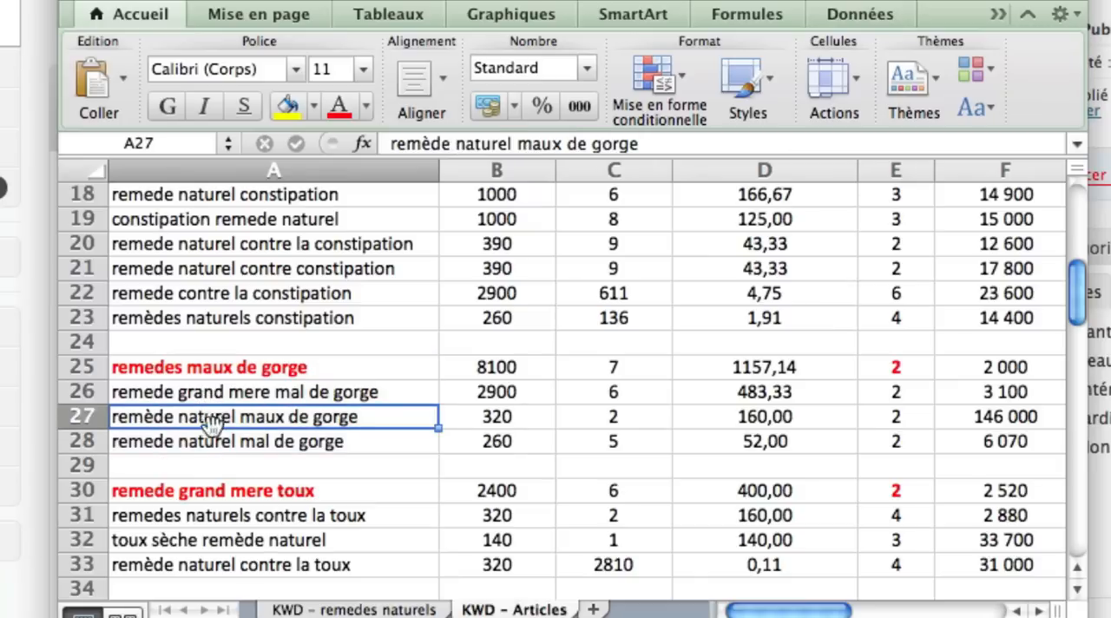
{"action": "left_click", "coordinate": [228, 376]}
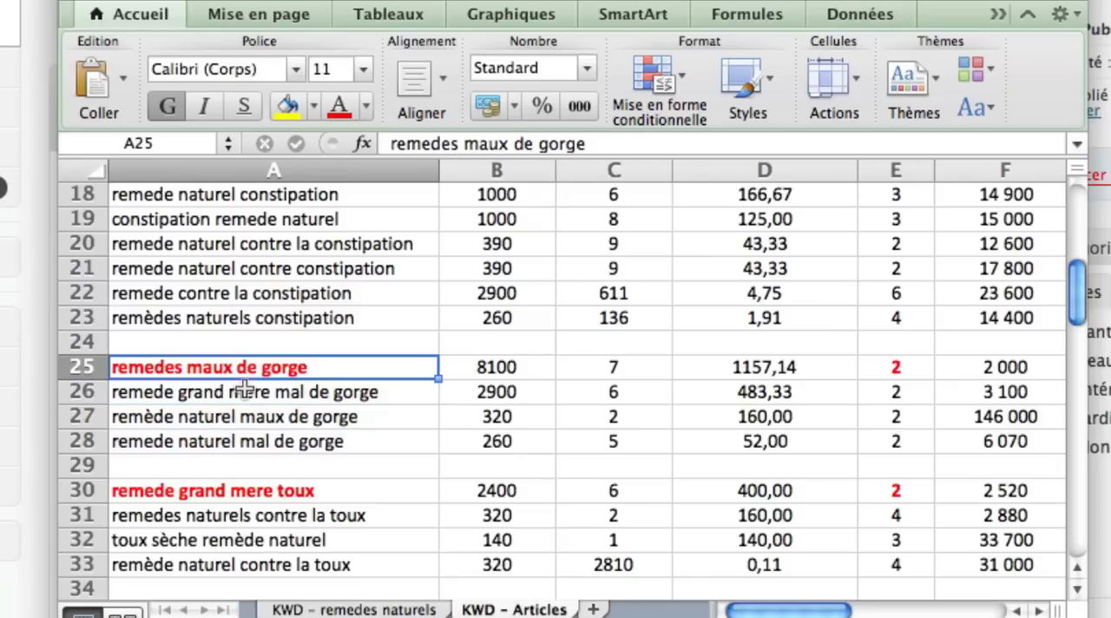
{"action": "left_click", "coordinate": [358, 395]}
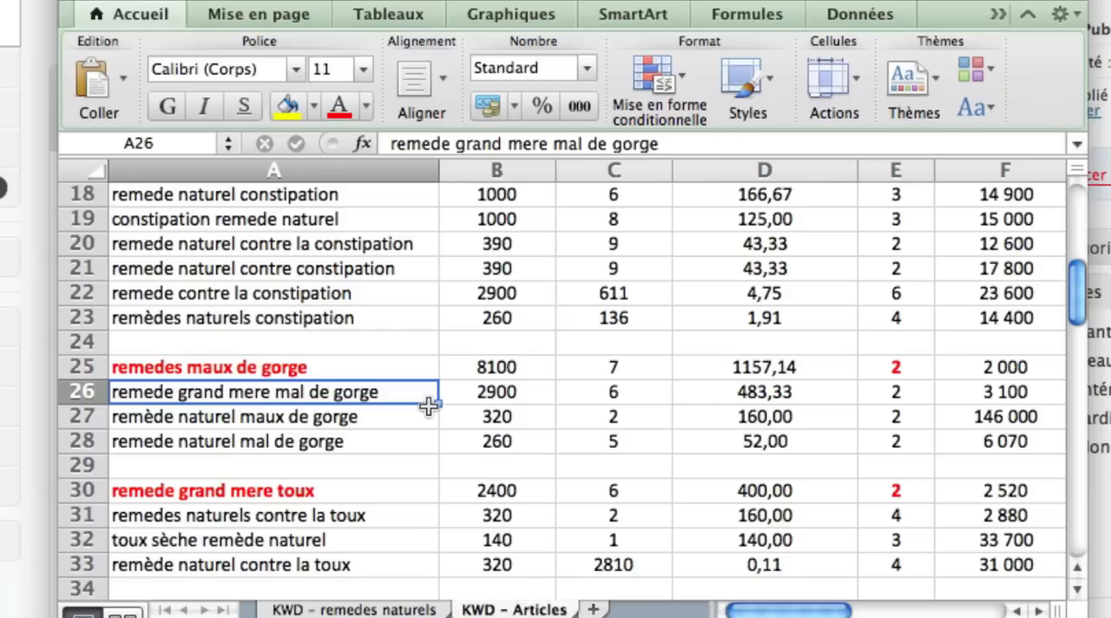
{"action": "left_click", "coordinate": [335, 372]}
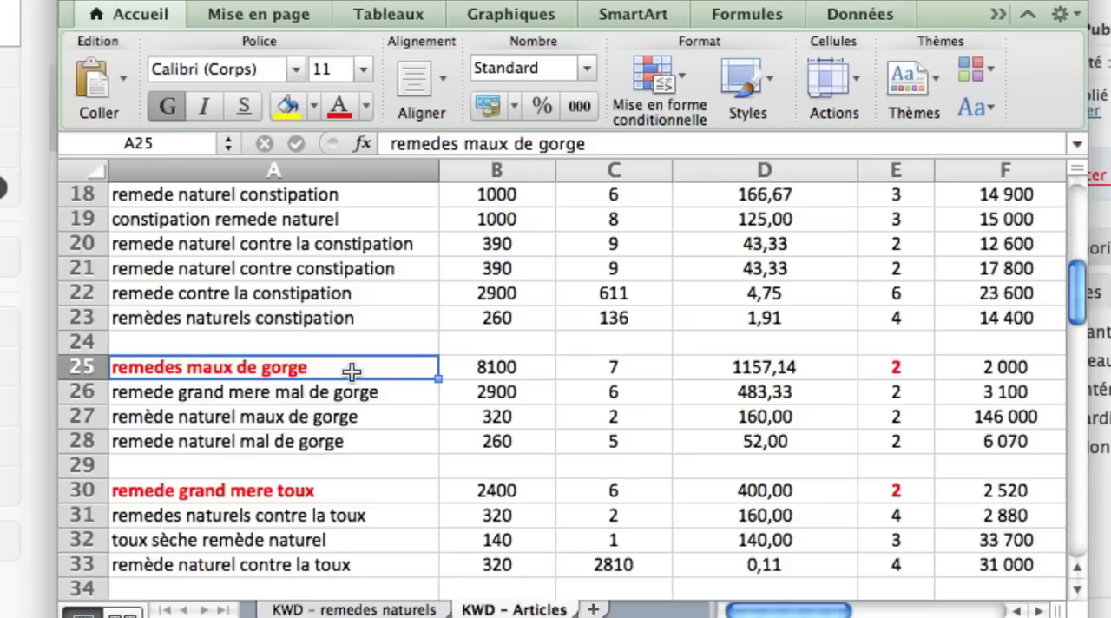
{"action": "left_click", "coordinate": [378, 441]}
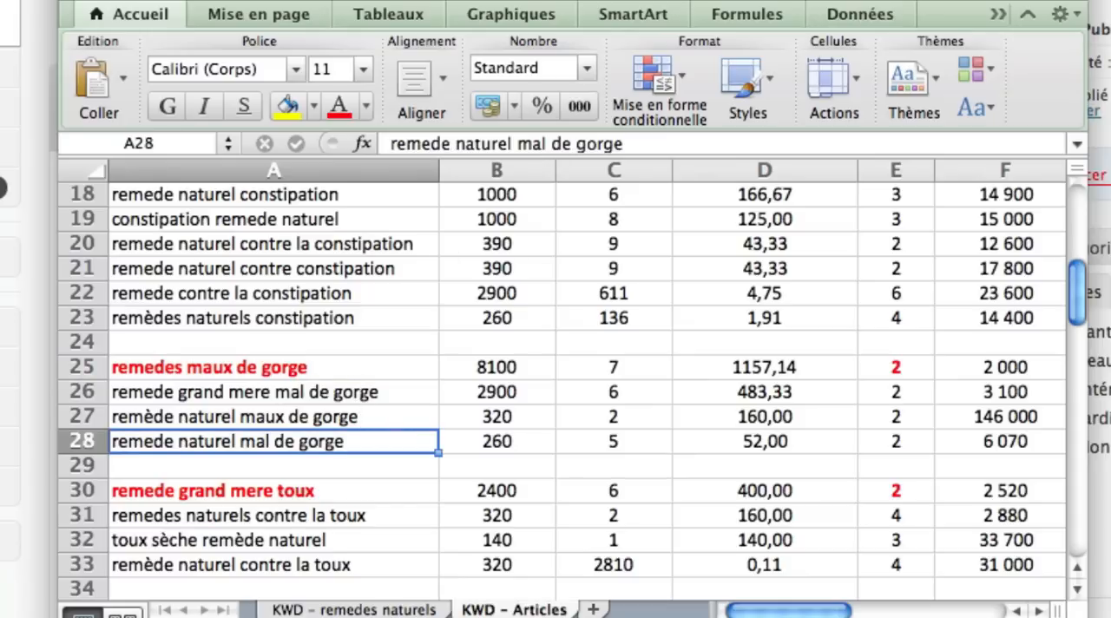
- Switch to the WordPress article editor and check each occurrence of "maux de gorge" in the introduction of the "Remèdes maux de gorge" article
{"action": "mouse_move", "coordinate": [2, 615]}
{"action": "left_click", "coordinate": [172, 380]}
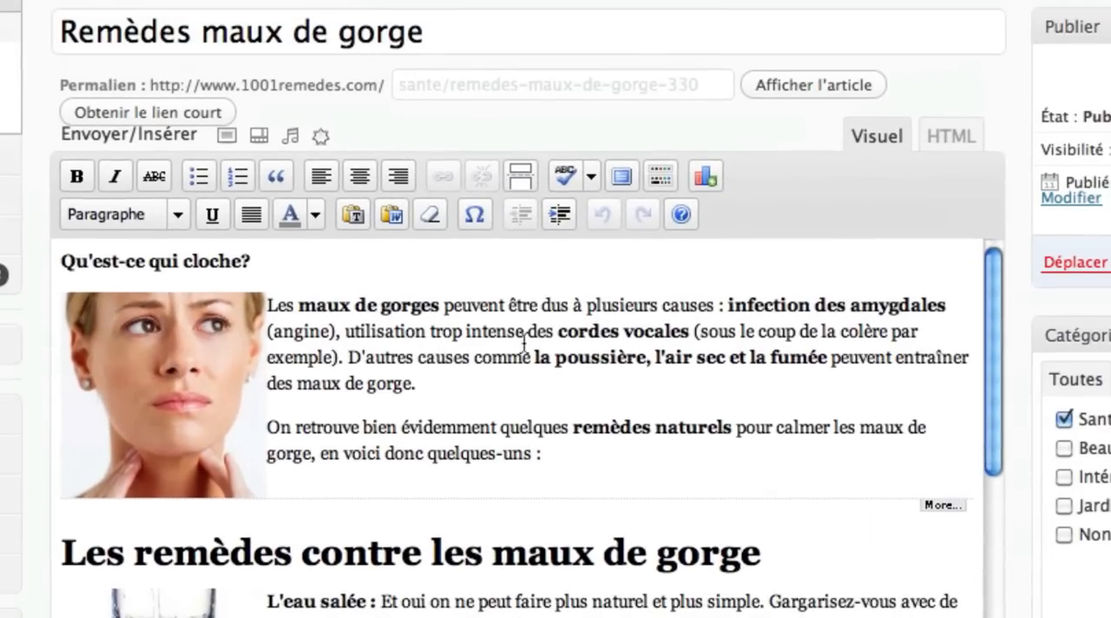
{"action": "left_click", "coordinate": [604, 267]}
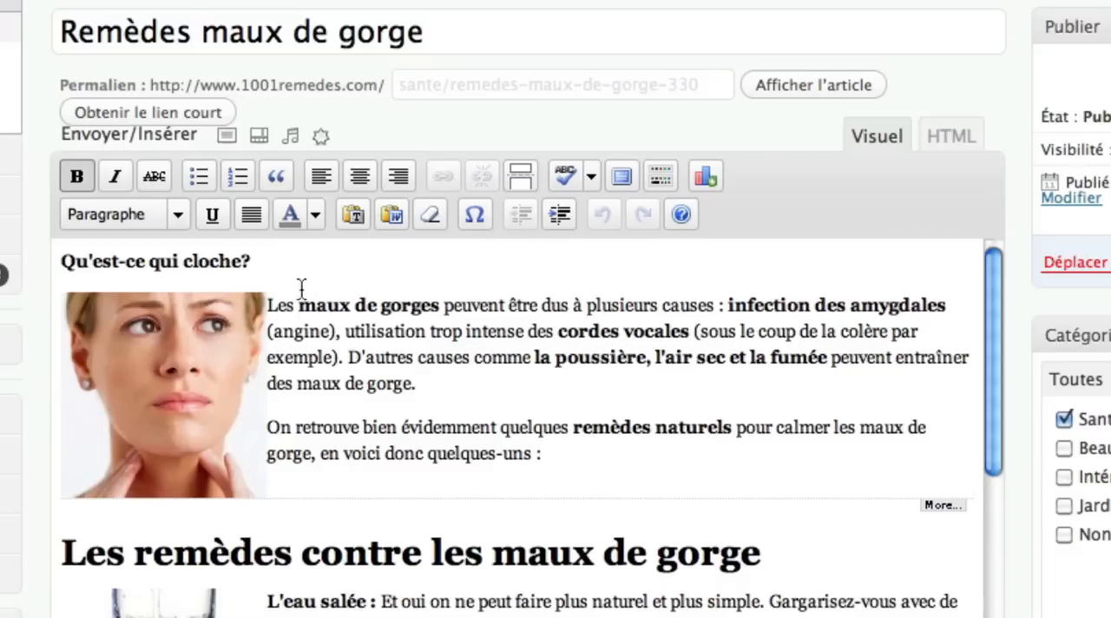
{"action": "left_click_drag", "start_coordinate": [299, 303], "coordinate": [437, 303]}
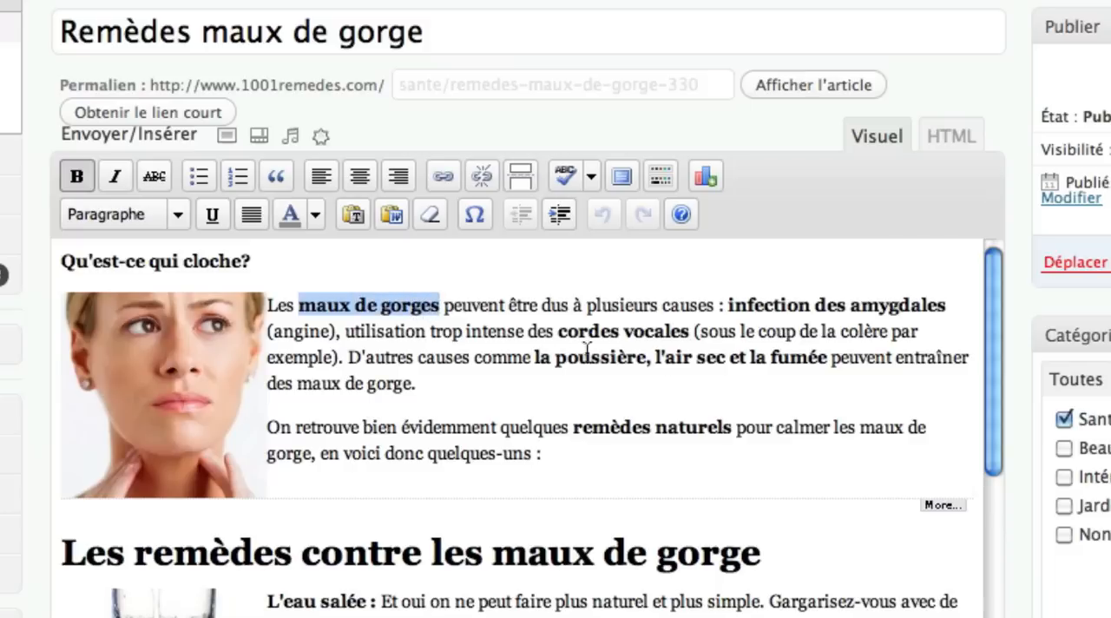
{"action": "left_click_drag", "start_coordinate": [296, 382], "coordinate": [411, 390]}
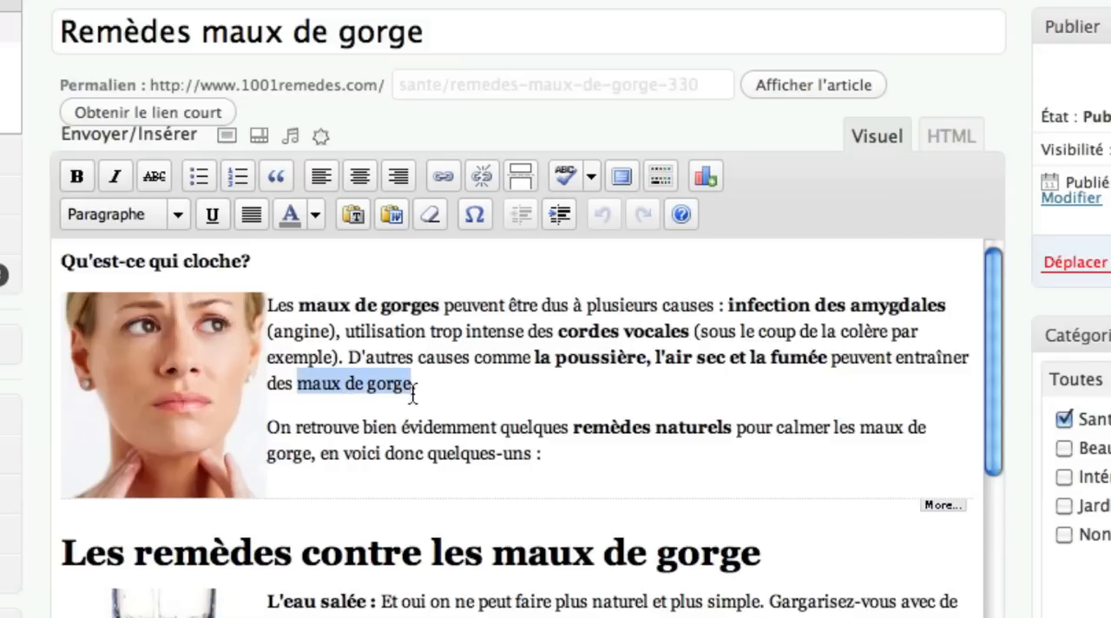
{"action": "left_click", "coordinate": [859, 429]}
{"action": "left_click_drag", "start_coordinate": [848, 437], "coordinate": [314, 455]}
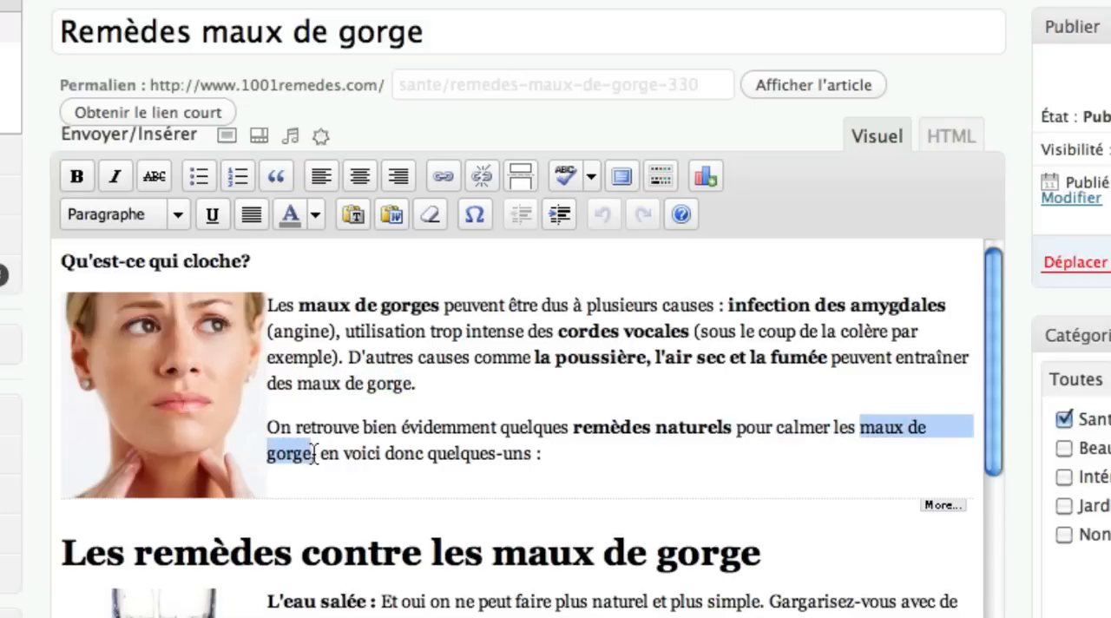
- Check the main keyword in A25 of the Excel keyword sheet against the bold phrase "remèdes naturels" in the WordPress article's introduction
{"action": "key", "text": "F3"}
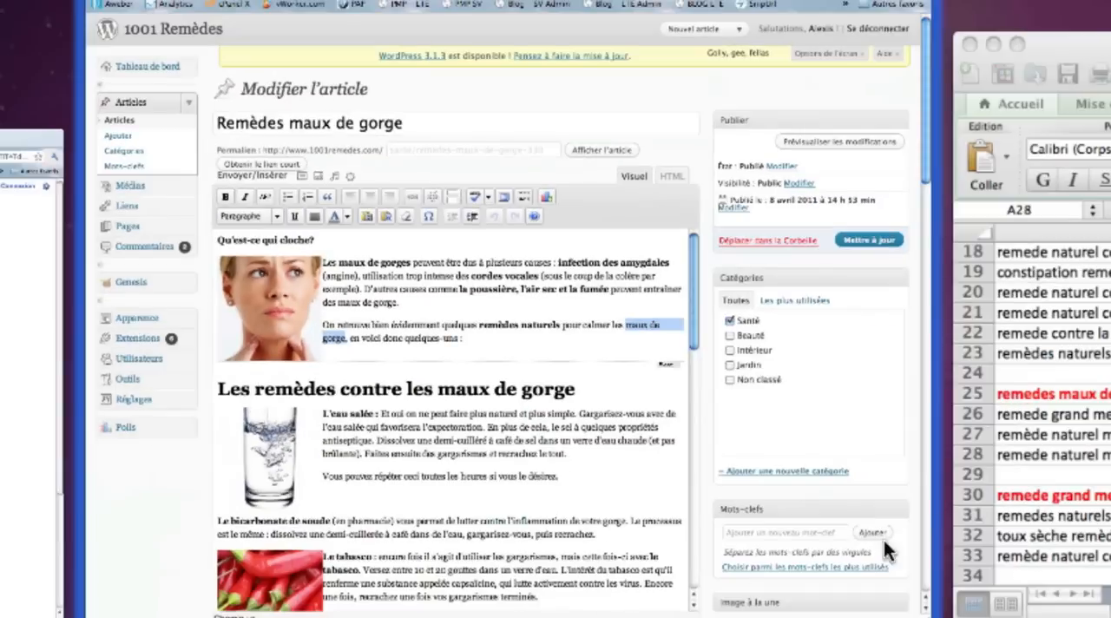
{"action": "left_click", "coordinate": [1026, 456]}
{"action": "left_click", "coordinate": [363, 446]}
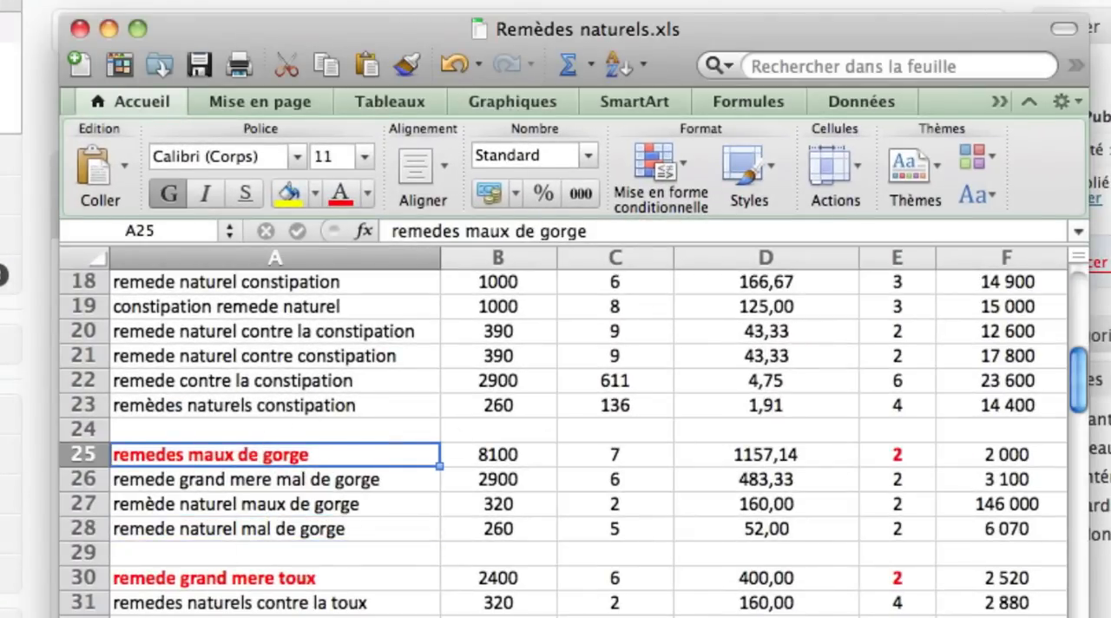
{"action": "key", "text": "super+Tab"}
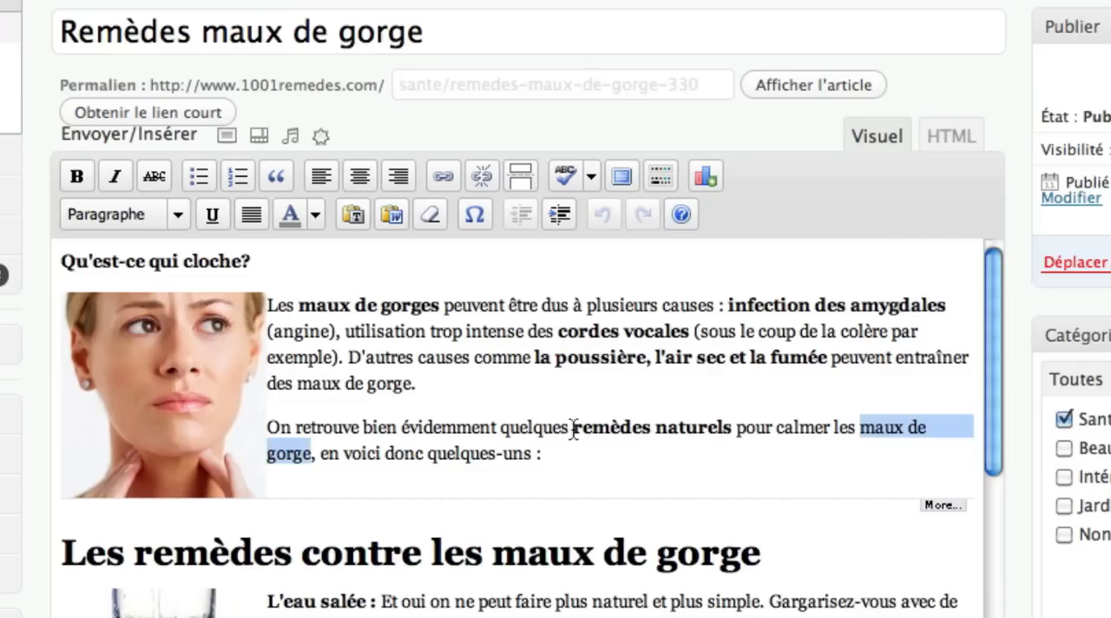
{"action": "left_click_drag", "start_coordinate": [572, 427], "coordinate": [732, 430]}
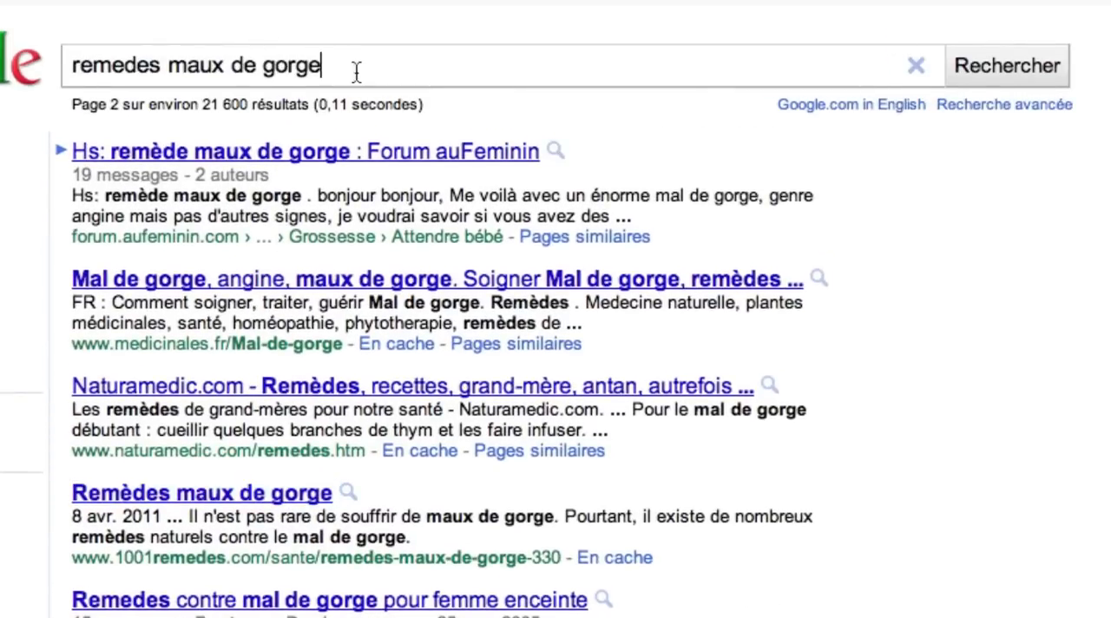
- Switch to the Google results for "remedes maux de gorge" and examine the keywords in the 1001remedes.com result's title, description and URL
{"action": "left_click_drag", "start_coordinate": [356, 72], "coordinate": [52, 71]}
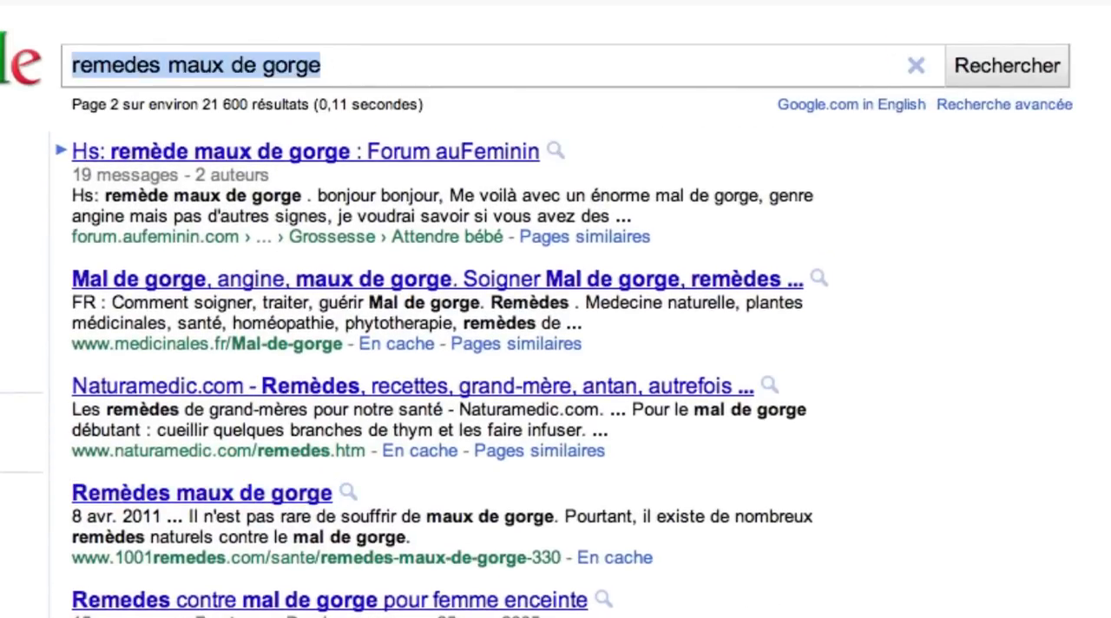
{"action": "left_click_drag", "start_coordinate": [110, 104], "coordinate": [121, 104]}
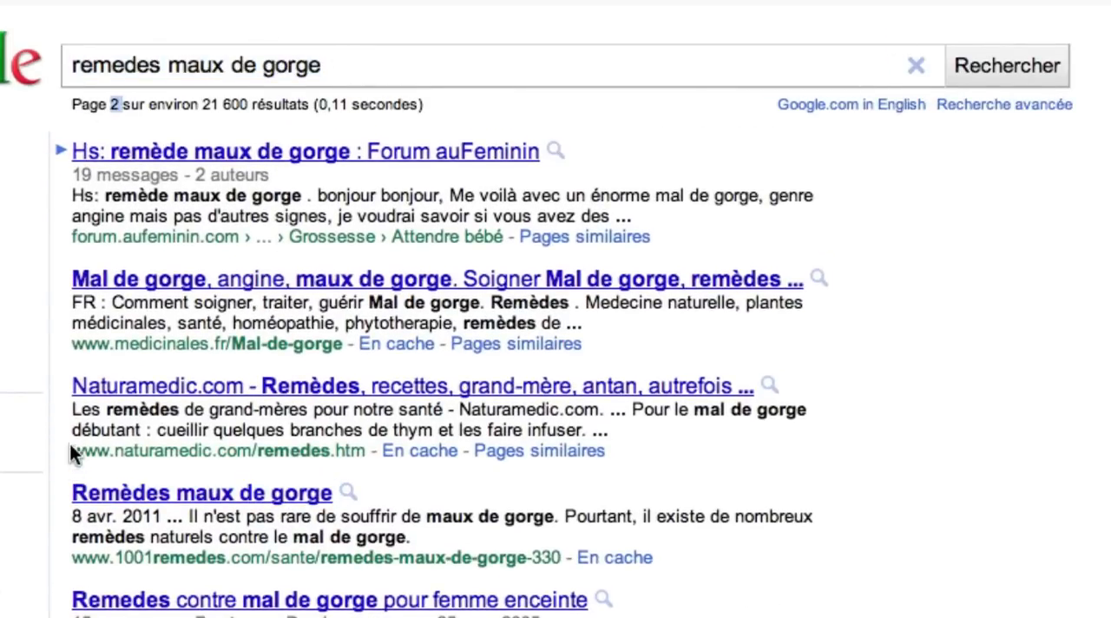
{"action": "left_click_drag", "start_coordinate": [70, 486], "coordinate": [565, 556]}
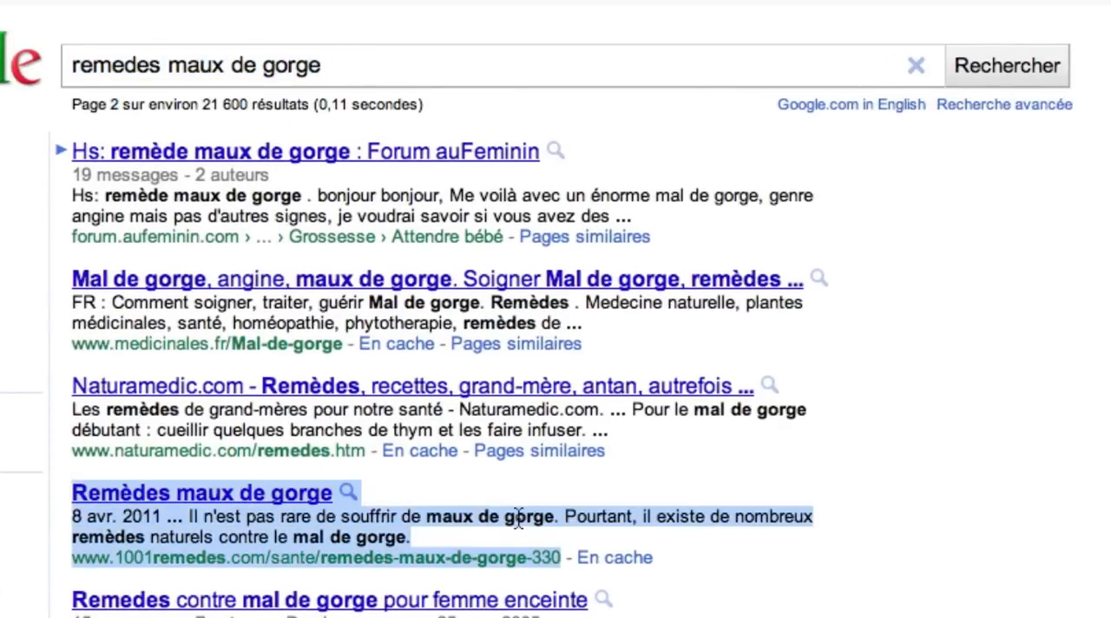
{"action": "left_click", "coordinate": [495, 513]}
{"action": "left_click_drag", "start_coordinate": [55, 491], "coordinate": [333, 495]}
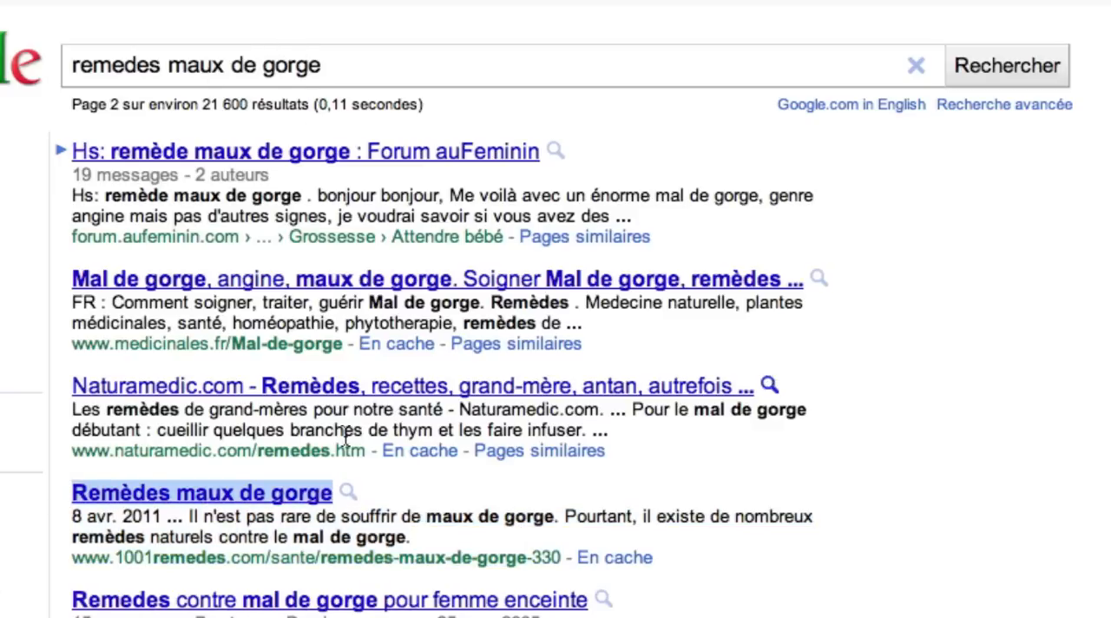
{"action": "left_click_drag", "start_coordinate": [319, 558], "coordinate": [526, 559]}
{"action": "left_click_drag", "start_coordinate": [427, 517], "coordinate": [550, 521]}
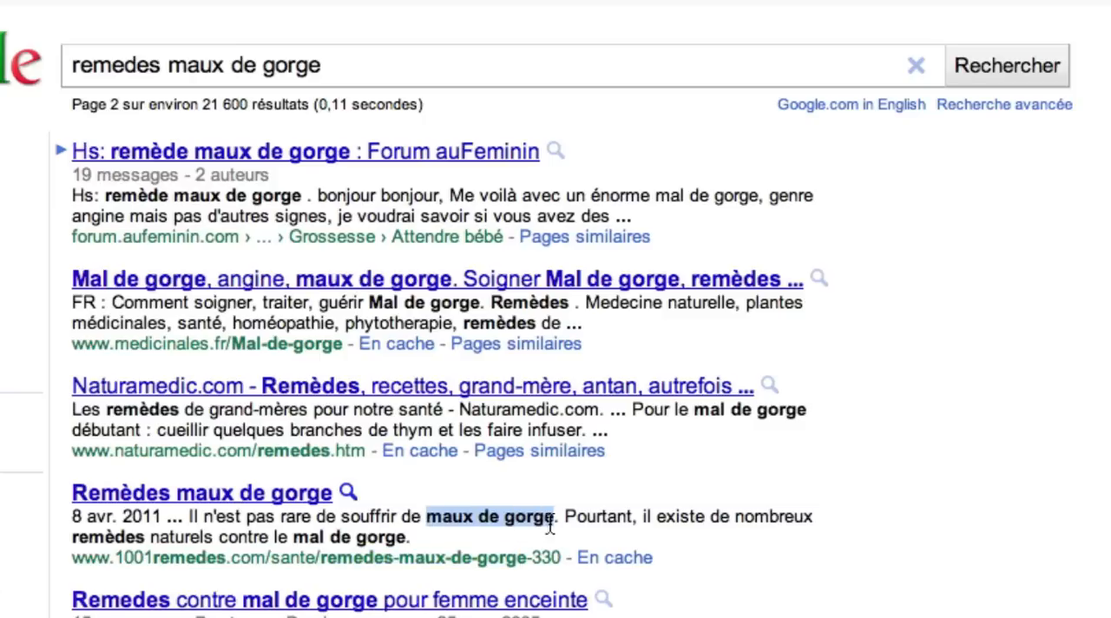
{"action": "left_click_drag", "start_coordinate": [293, 537], "coordinate": [539, 518]}
{"action": "left_click_drag", "start_coordinate": [73, 537], "coordinate": [143, 538]}
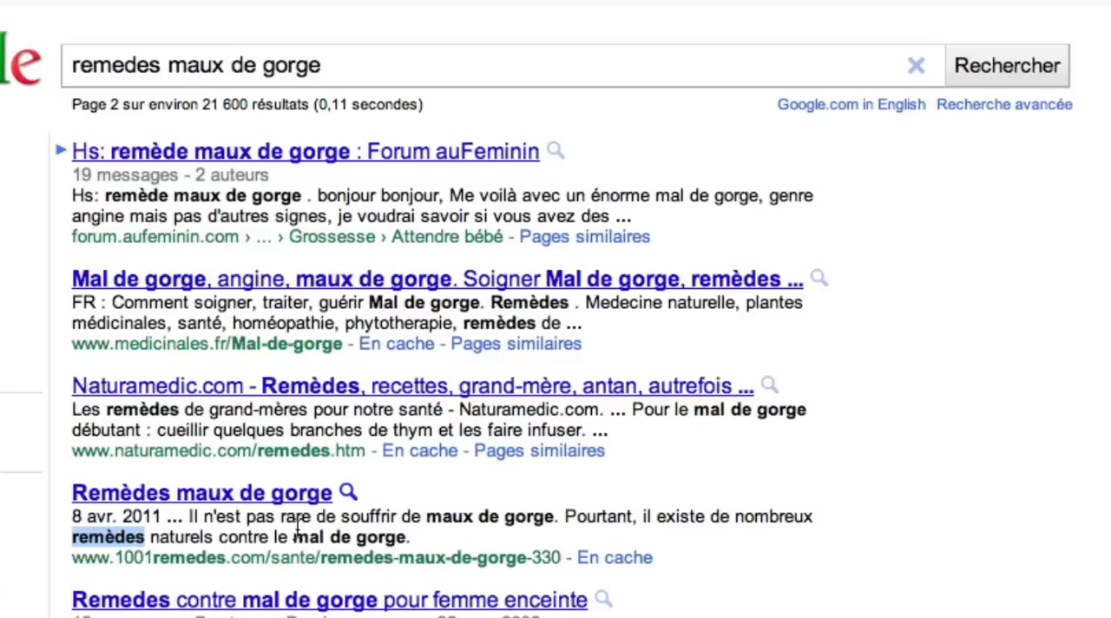
{"action": "left_click", "coordinate": [345, 69]}
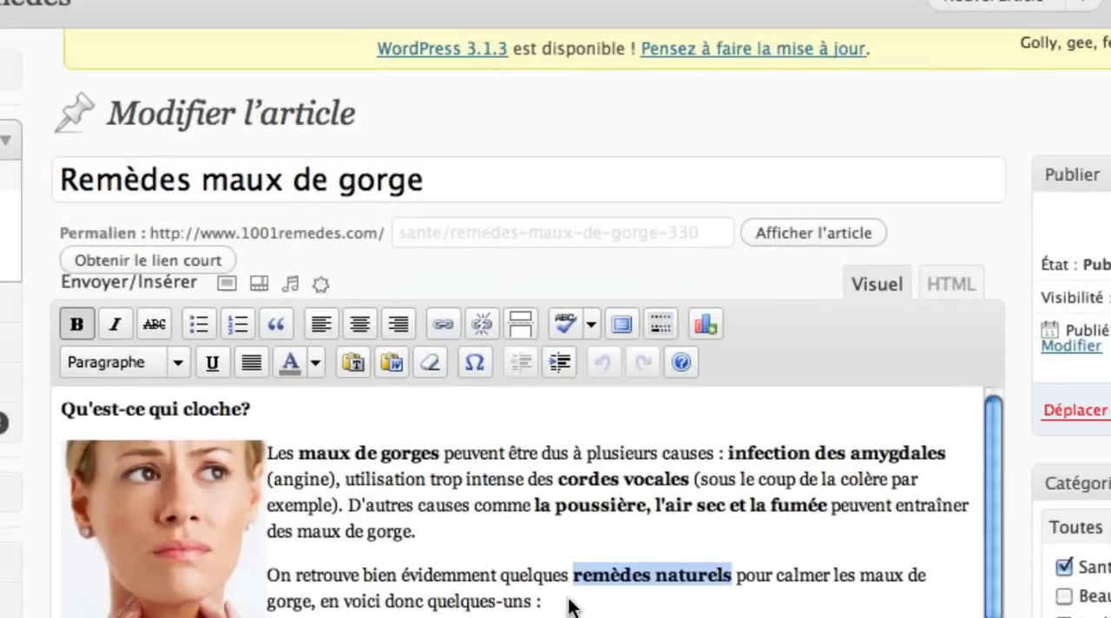
- Return to the WordPress article and inspect the format level and keywords of the heading "Les remèdes contre les maux de gorge"
{"action": "left_click", "coordinate": [571, 606]}
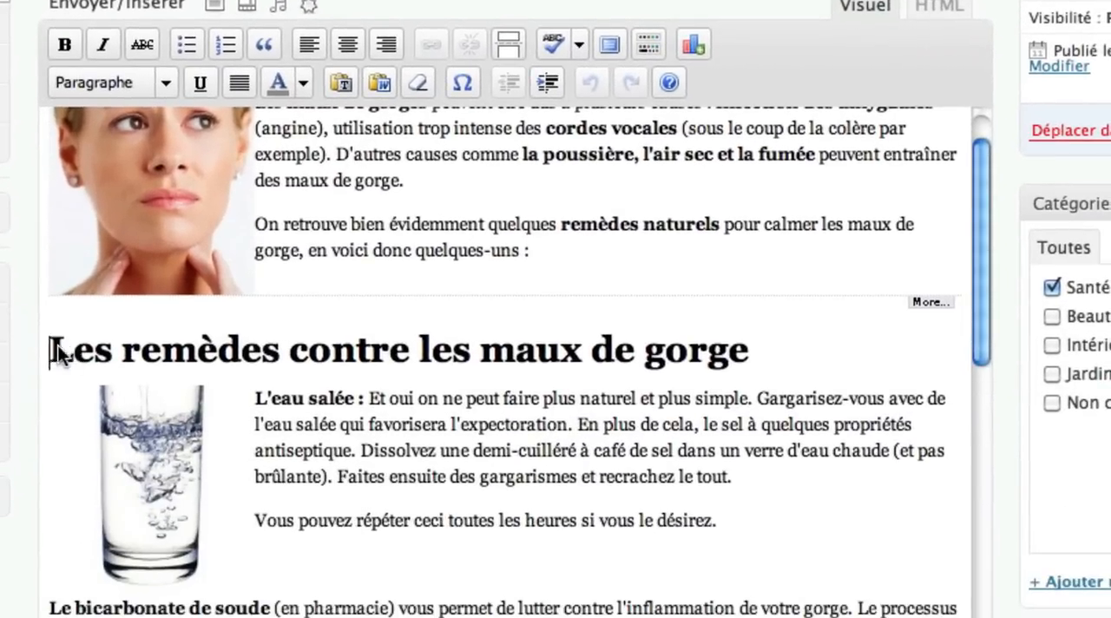
{"action": "left_click_drag", "start_coordinate": [57, 344], "coordinate": [743, 356]}
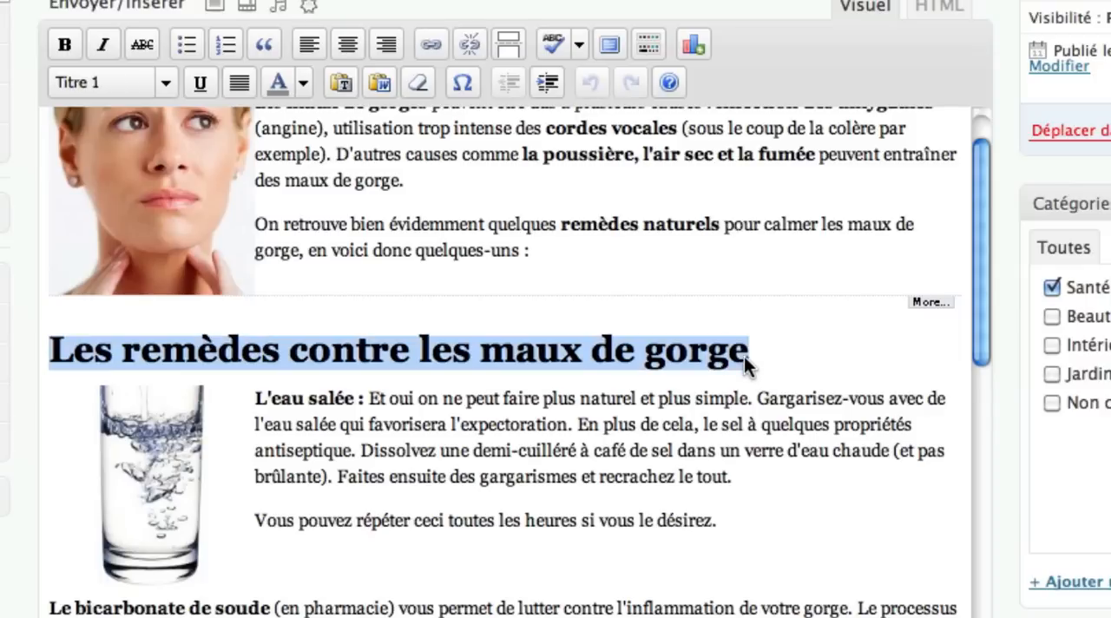
{"action": "left_click", "coordinate": [165, 82]}
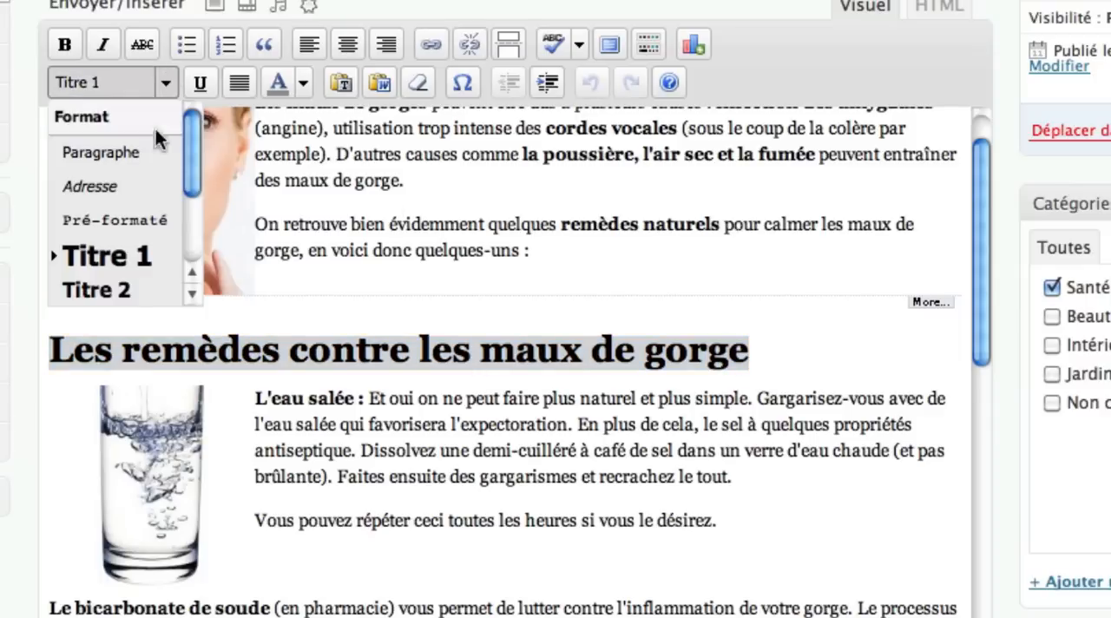
{"action": "scroll", "coordinate": [152, 278], "scroll_direction": "down", "scroll_amount": 3}
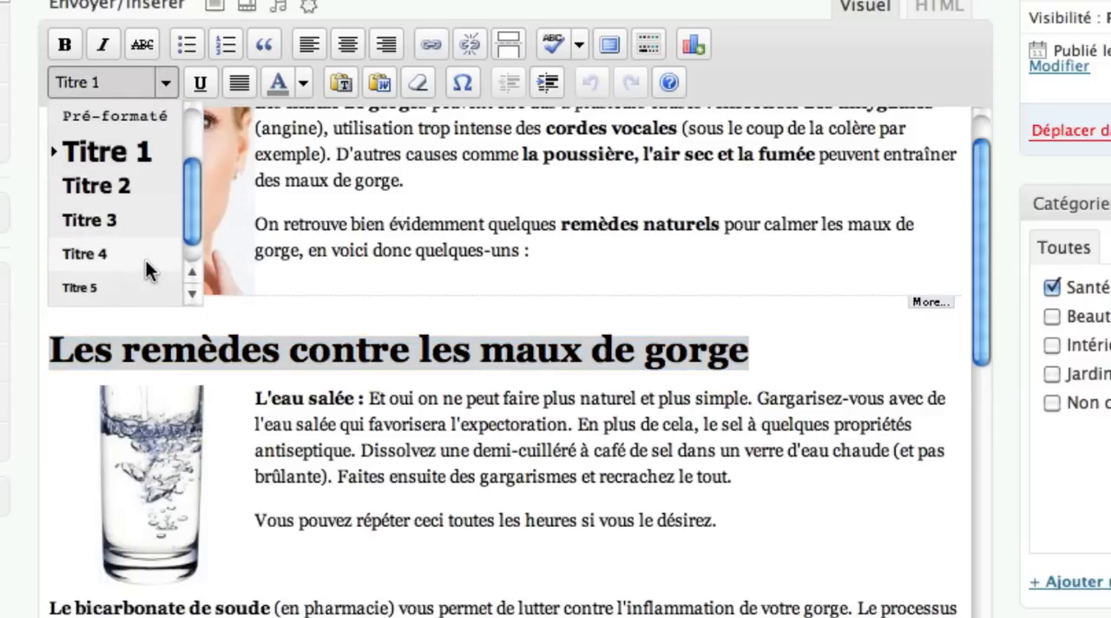
{"action": "left_click", "coordinate": [529, 305]}
{"action": "left_click", "coordinate": [794, 334]}
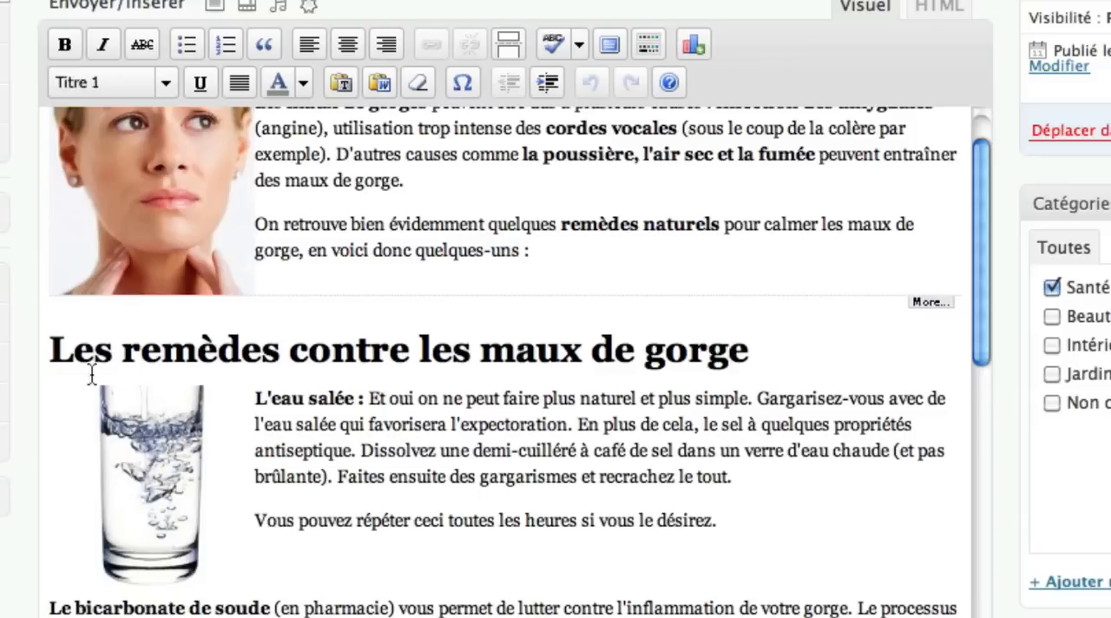
{"action": "left_click_drag", "start_coordinate": [126, 350], "coordinate": [279, 351]}
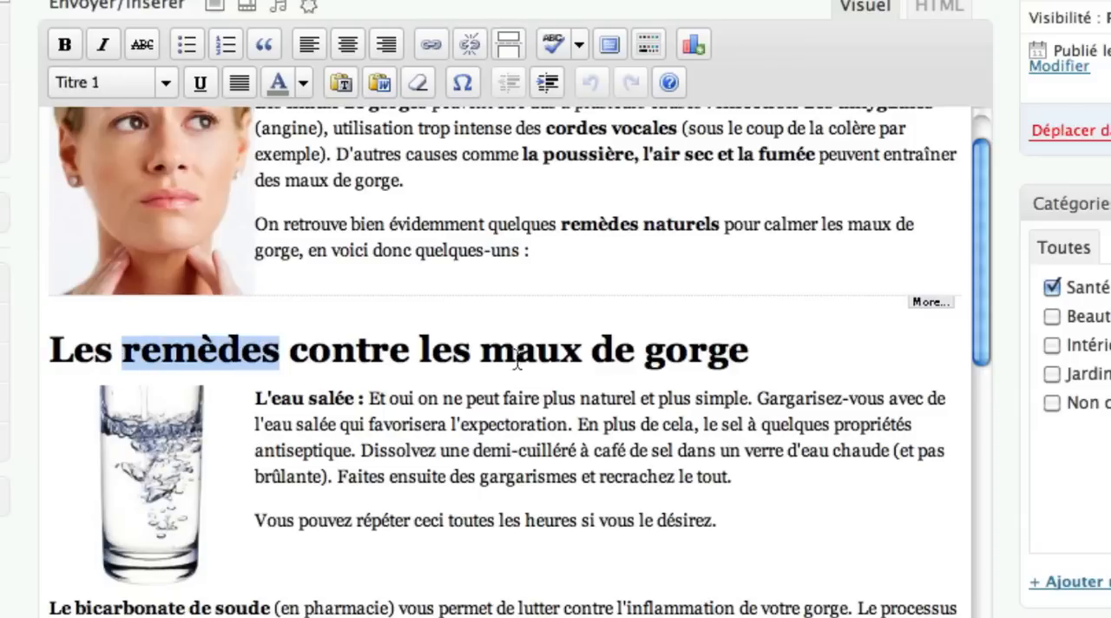
{"action": "left_click_drag", "start_coordinate": [482, 350], "coordinate": [748, 351]}
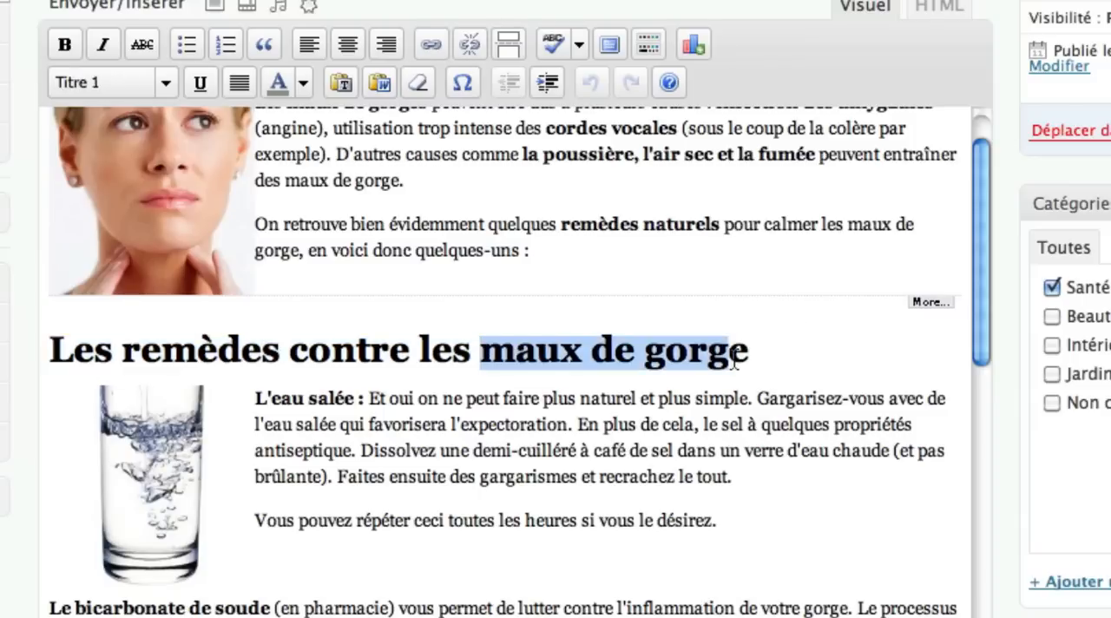
- Inspect the format level and the keywords "remède de grand mère" and "maux de gorge" in the heading starting "Le miel"
{"action": "left_click_drag", "start_coordinate": [307, 395], "coordinate": [633, 429]}
{"action": "scroll", "coordinate": [633, 429], "scroll_direction": "down", "scroll_amount": 3}
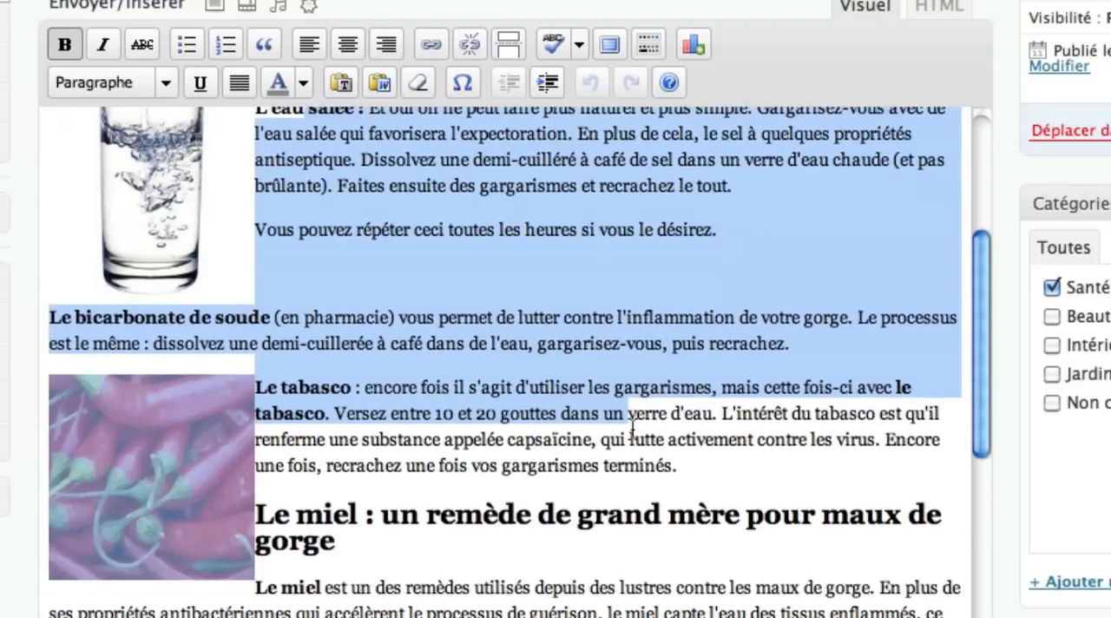
{"action": "left_click", "coordinate": [457, 436]}
{"action": "scroll", "coordinate": [458, 436], "scroll_direction": "down", "scroll_amount": 2}
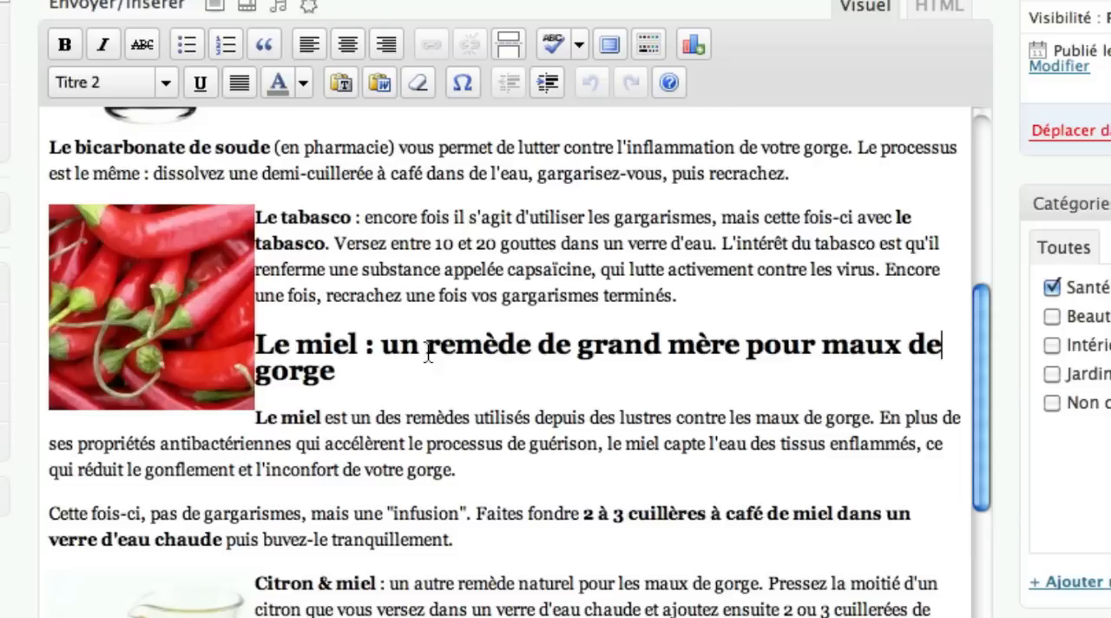
{"action": "left_click_drag", "start_coordinate": [425, 347], "coordinate": [738, 347]}
{"action": "left_click_drag", "start_coordinate": [821, 347], "coordinate": [326, 372]}
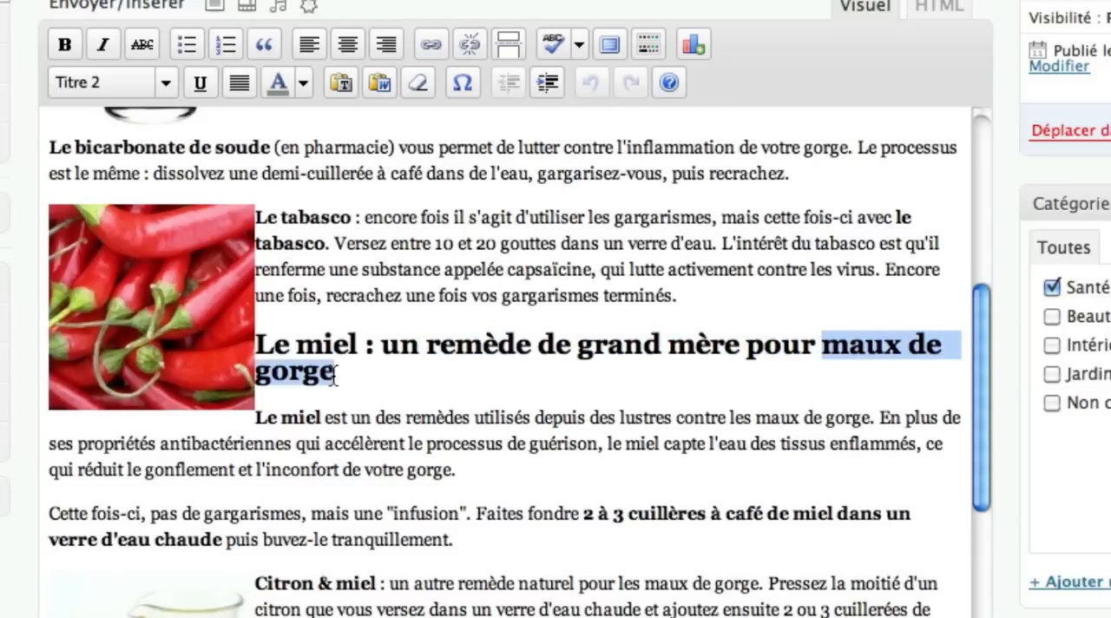
- Check the "remèdes", "remède naturel" and "maux de gorge" keywords in the "Le miel" and "Citron & miel" paragraphs
{"action": "scroll", "coordinate": [330, 374], "scroll_direction": "down", "scroll_amount": 3}
{"action": "left_click_drag", "start_coordinate": [409, 269], "coordinate": [466, 270]}
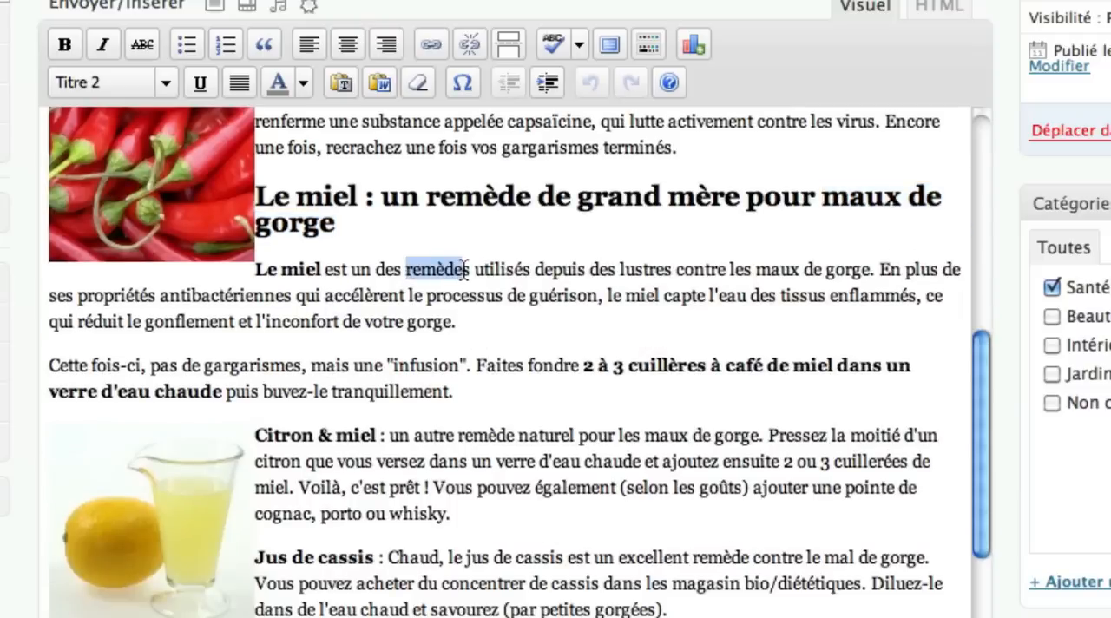
{"action": "left_click_drag", "start_coordinate": [732, 271], "coordinate": [865, 271]}
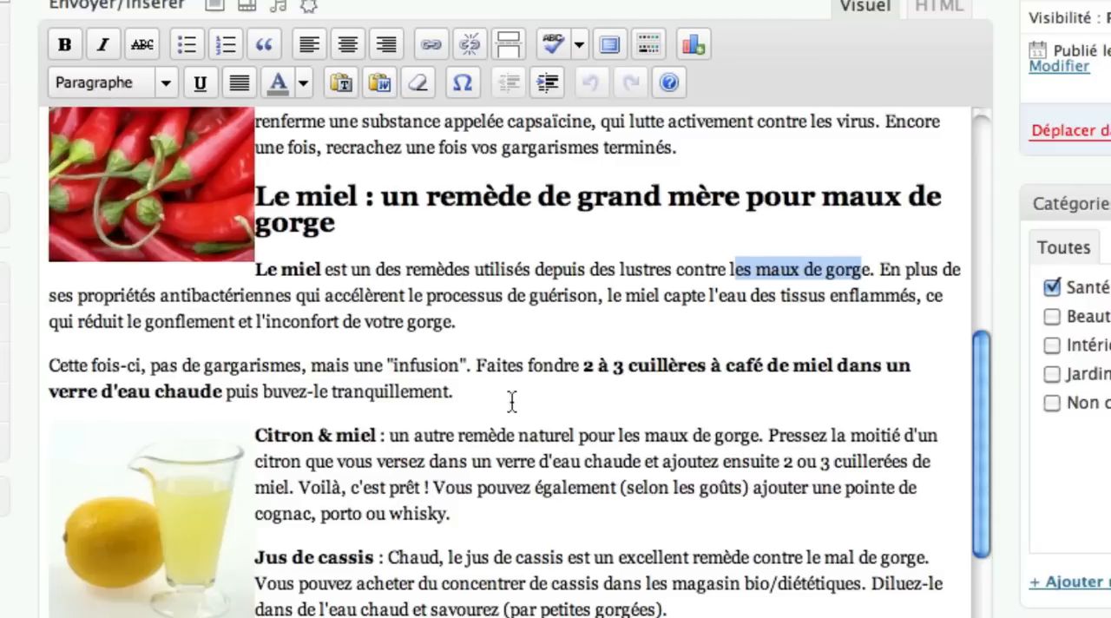
{"action": "scroll", "coordinate": [528, 394], "scroll_direction": "down", "scroll_amount": 5}
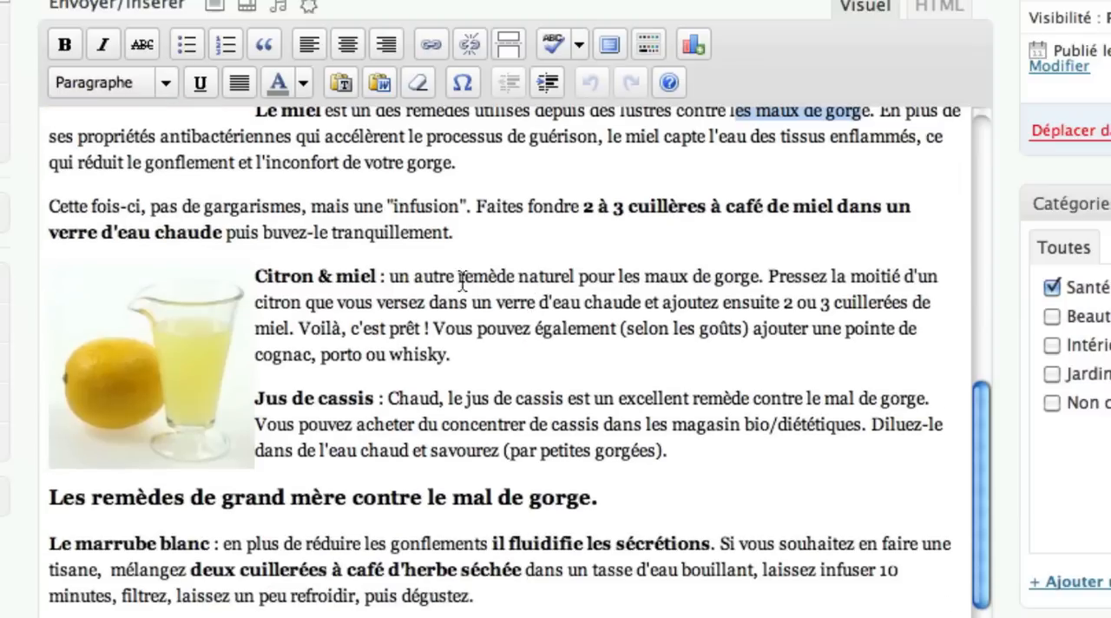
{"action": "left_click_drag", "start_coordinate": [456, 278], "coordinate": [573, 278]}
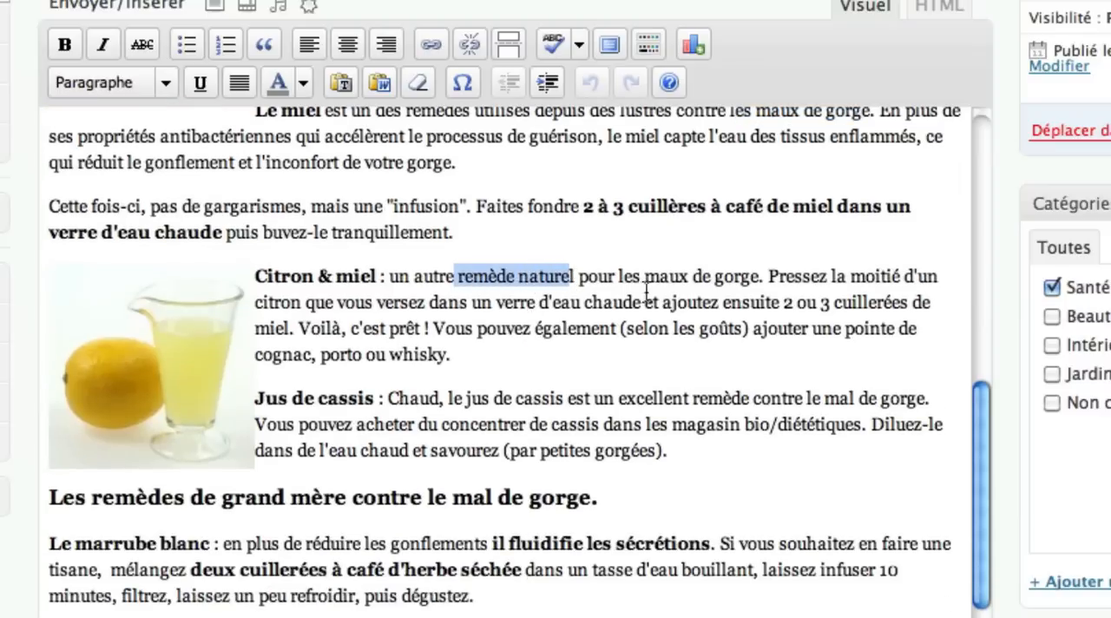
{"action": "left_click_drag", "start_coordinate": [645, 280], "coordinate": [710, 279]}
- Inspect the format level and keywords of the heading "Les remèdes de grand mère contre le mal de gorge" and read on to the prevention tips
{"action": "scroll", "coordinate": [714, 282], "scroll_direction": "down", "scroll_amount": 8}
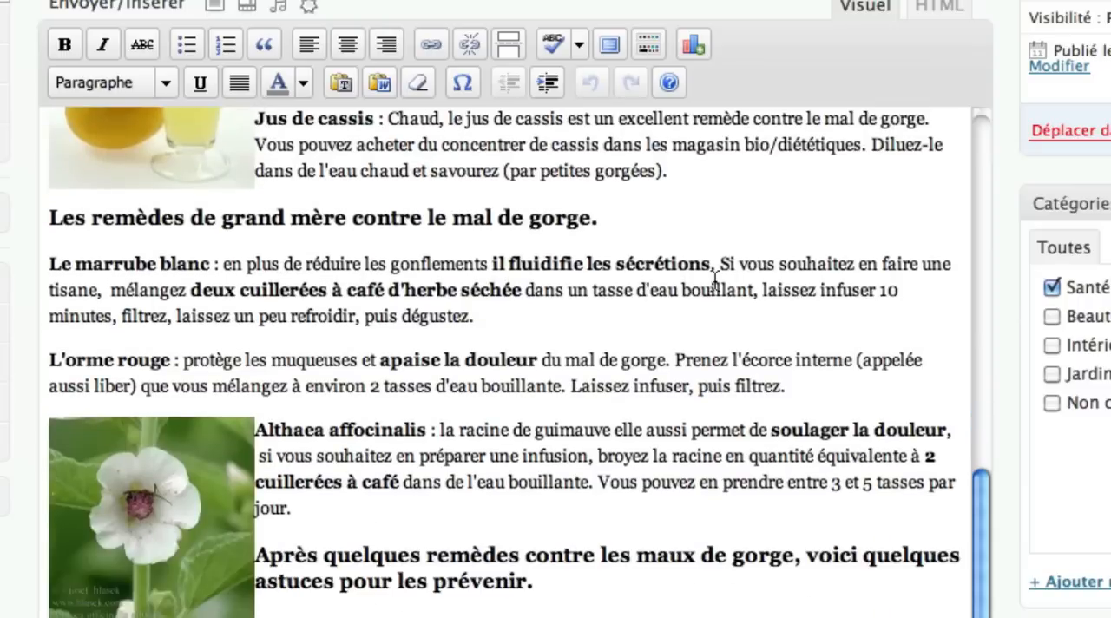
{"action": "left_click_drag", "start_coordinate": [91, 221], "coordinate": [184, 227]}
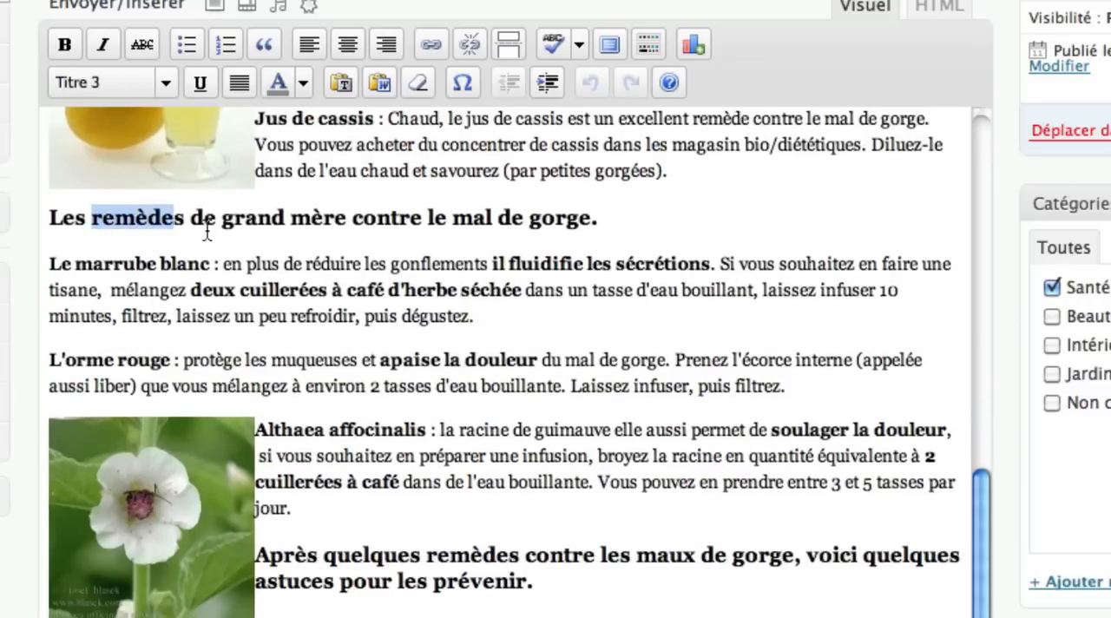
{"action": "left_click_drag", "start_coordinate": [428, 219], "coordinate": [582, 217]}
{"action": "scroll", "coordinate": [584, 254], "scroll_direction": "down", "scroll_amount": 4}
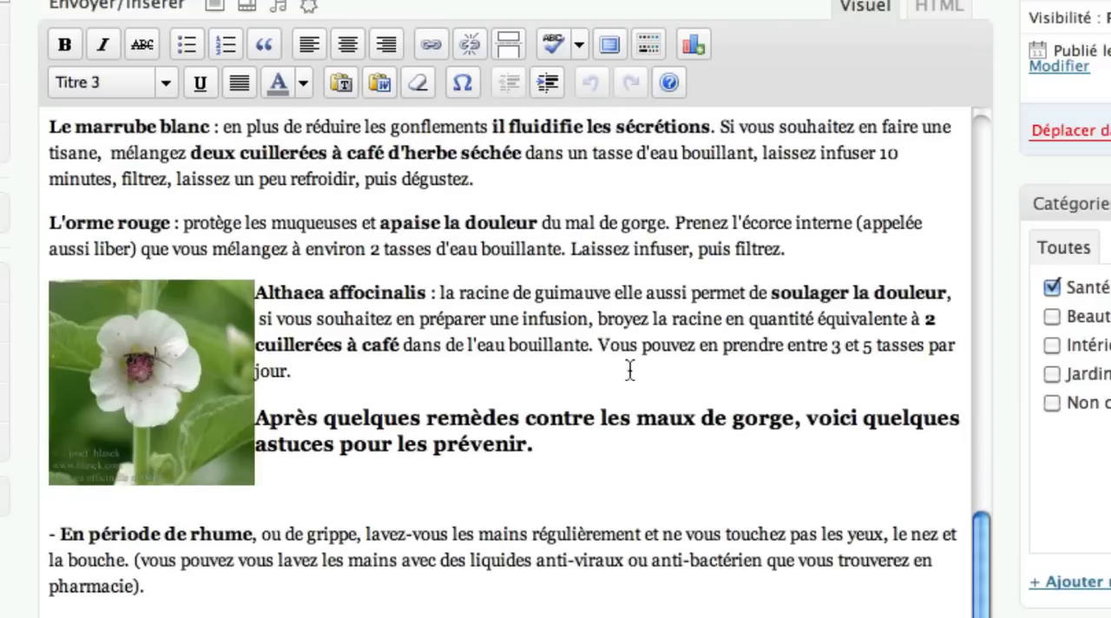
{"action": "scroll", "coordinate": [630, 372], "scroll_direction": "down", "scroll_amount": 1}
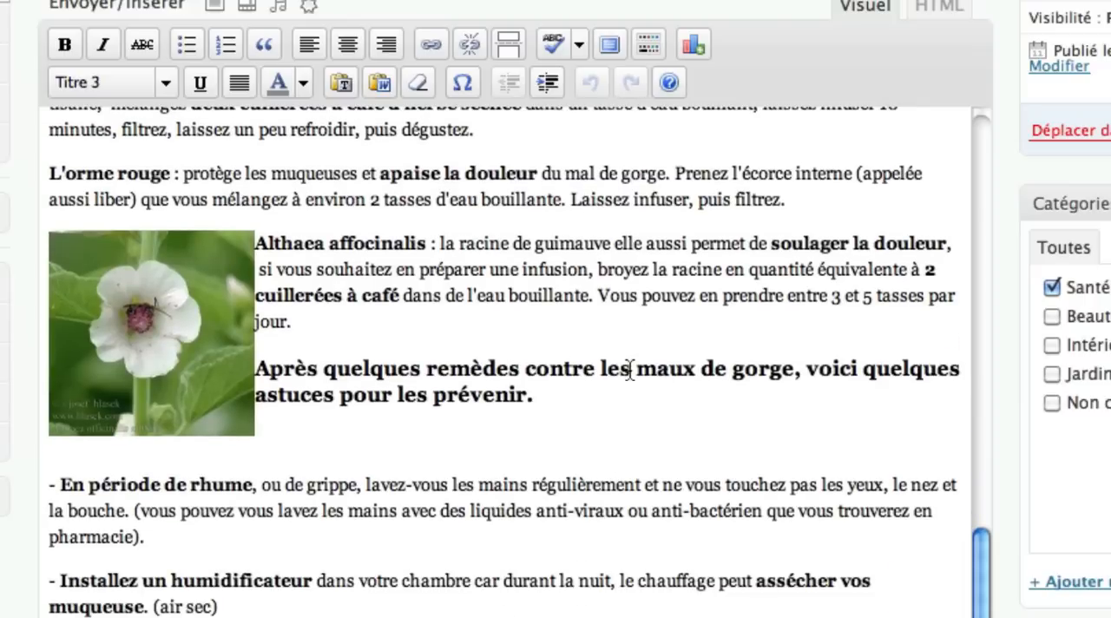
- Switch to the Excel keyword sheet, check the throat-remedy keywords in rows 25 to 28, and return to the WordPress article
{"action": "scroll", "coordinate": [761, 523], "scroll_direction": "up", "scroll_amount": 10}
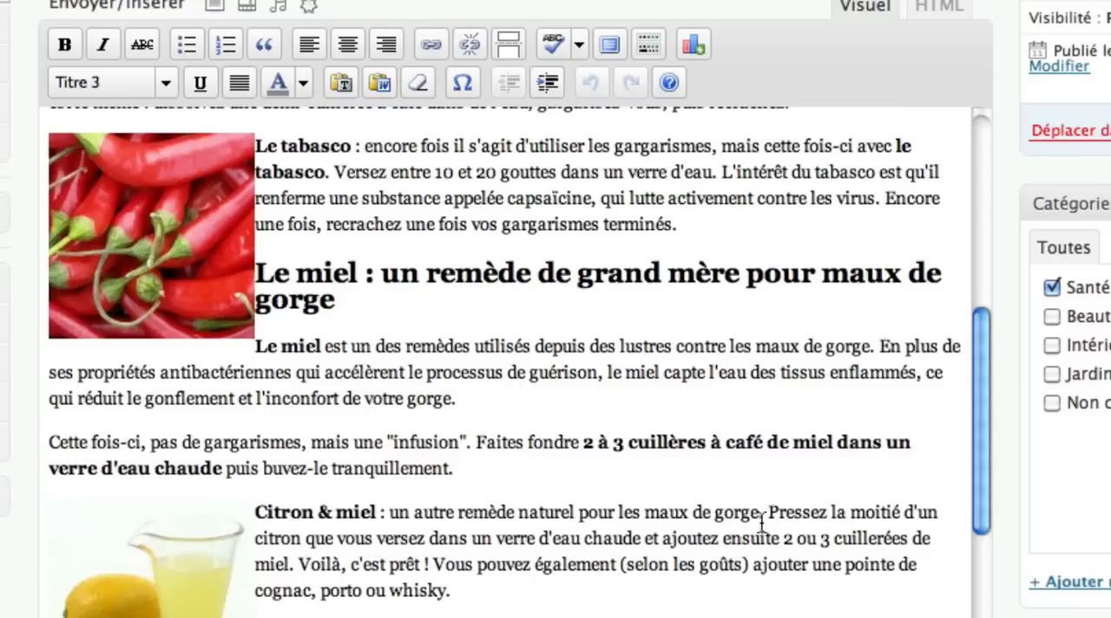
{"action": "key", "text": "F3"}
{"action": "left_click", "coordinate": [977, 339]}
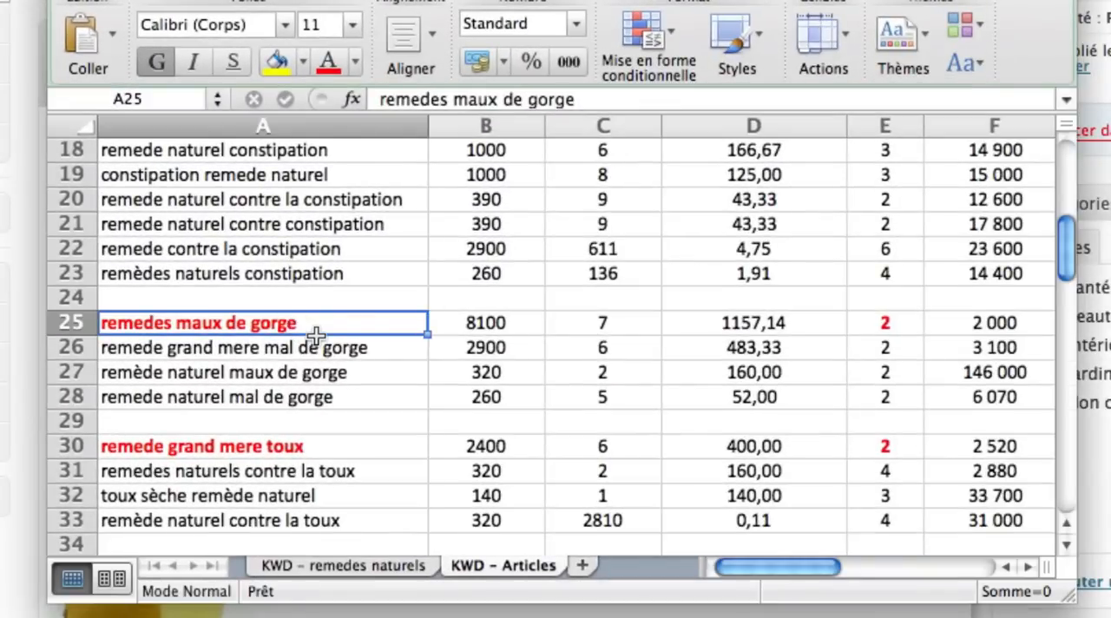
{"action": "left_click", "coordinate": [347, 611]}
- Look over the article's images one by one, from the lemon juice photo up to the woman's photo in the introduction
{"action": "left_click", "coordinate": [176, 571]}
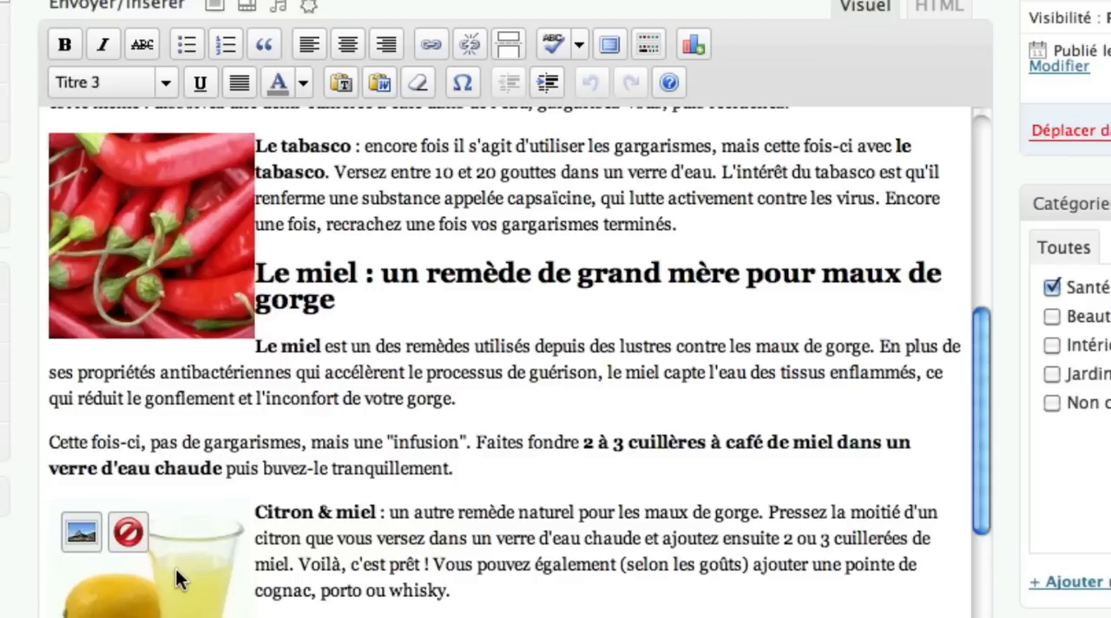
{"action": "left_click", "coordinate": [139, 240]}
{"action": "scroll", "coordinate": [192, 247], "scroll_direction": "up", "scroll_amount": 4}
{"action": "left_click", "coordinate": [174, 202]}
{"action": "scroll", "coordinate": [175, 203], "scroll_direction": "up", "scroll_amount": 8}
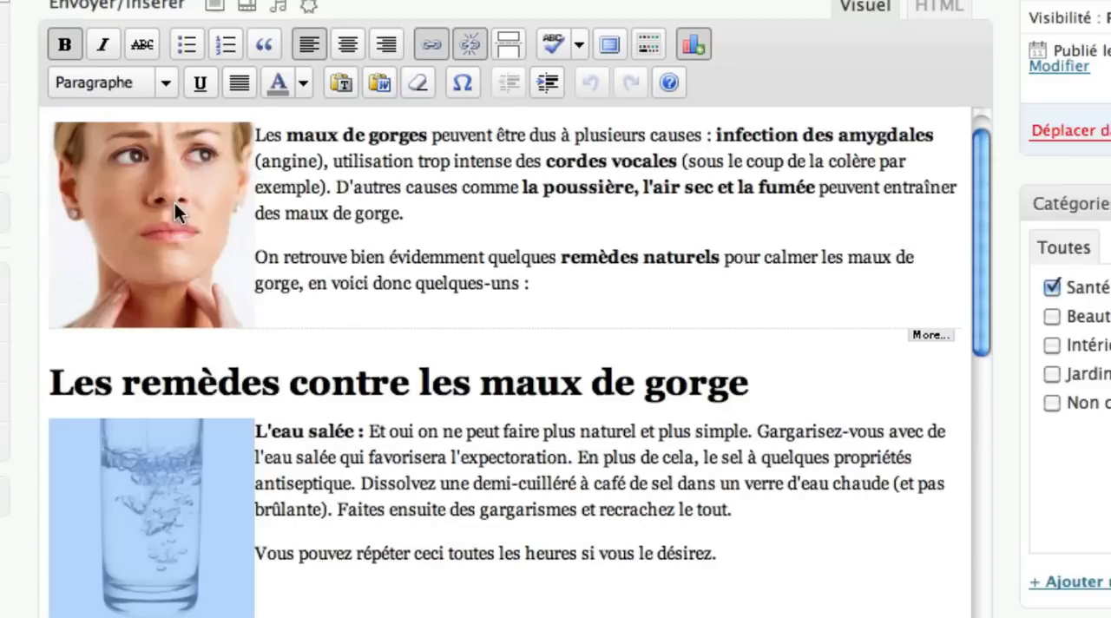
{"action": "left_click", "coordinate": [174, 202]}
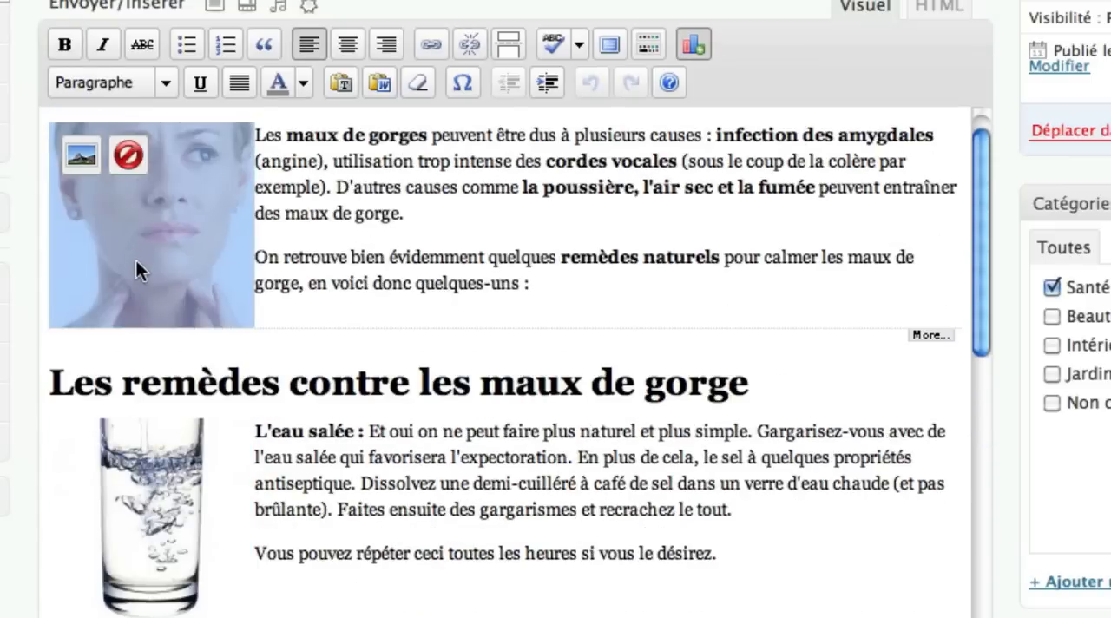
{"action": "scroll", "coordinate": [135, 259], "scroll_direction": "down", "scroll_amount": 4}
- Examine the keywords in the chili pepper image's title, alternative text and link target, then close its settings without changes
{"action": "left_click", "coordinate": [78, 593]}
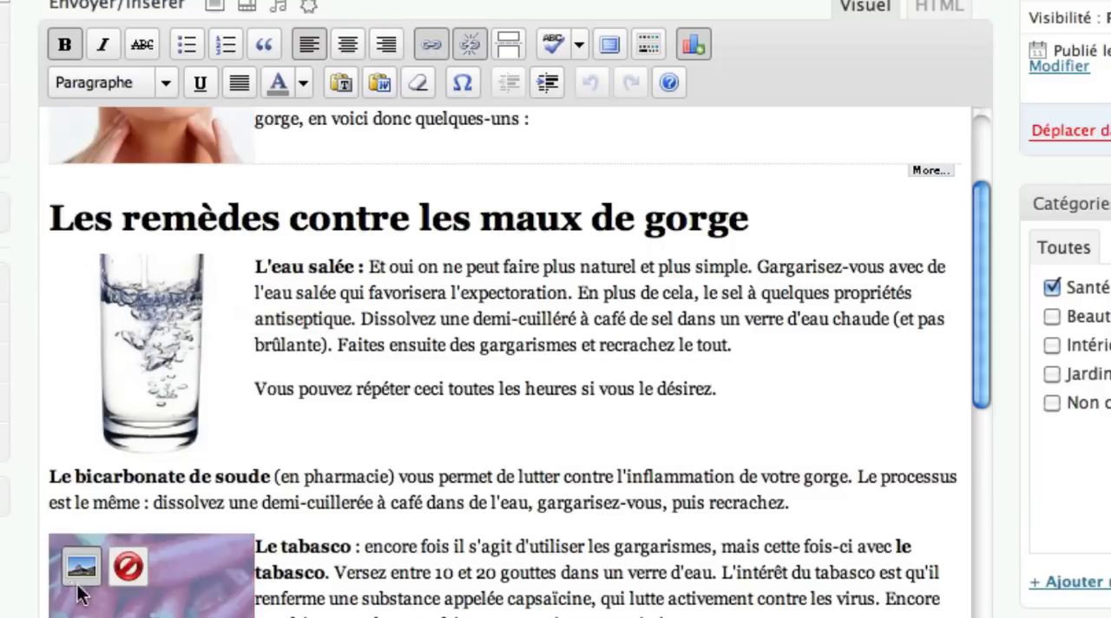
{"action": "left_click", "coordinate": [77, 570]}
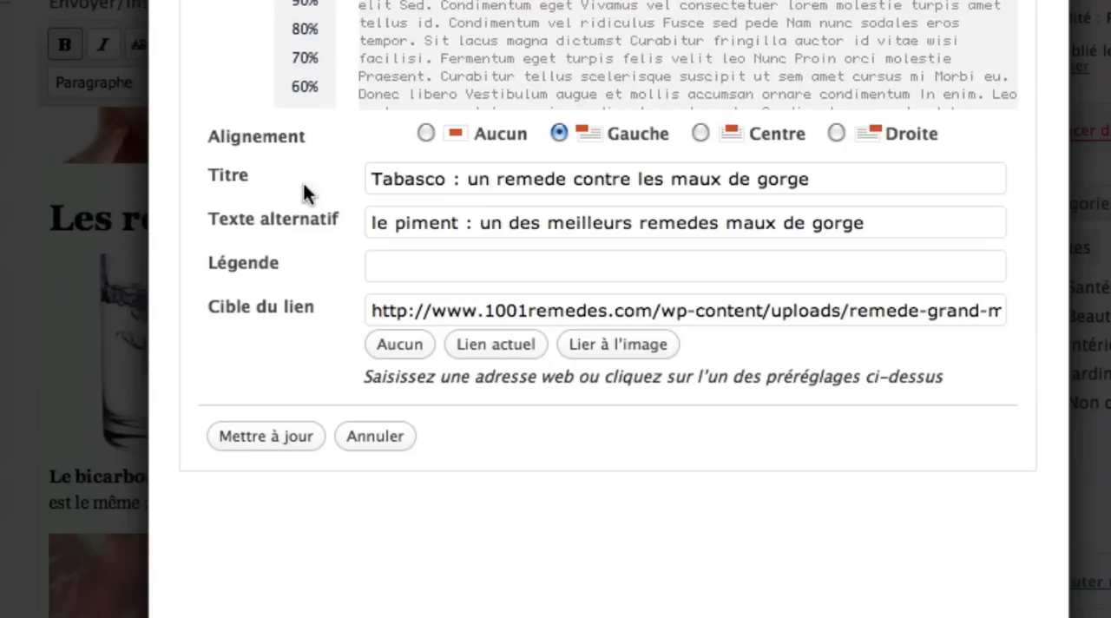
{"action": "left_click_drag", "start_coordinate": [371, 179], "coordinate": [833, 179]}
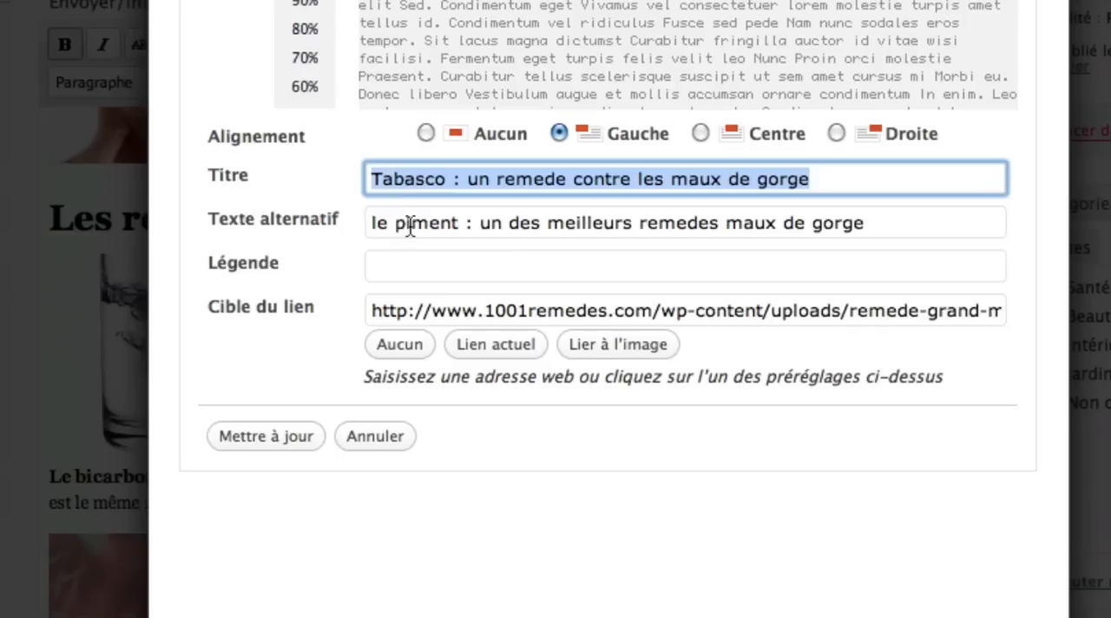
{"action": "left_click", "coordinate": [493, 179]}
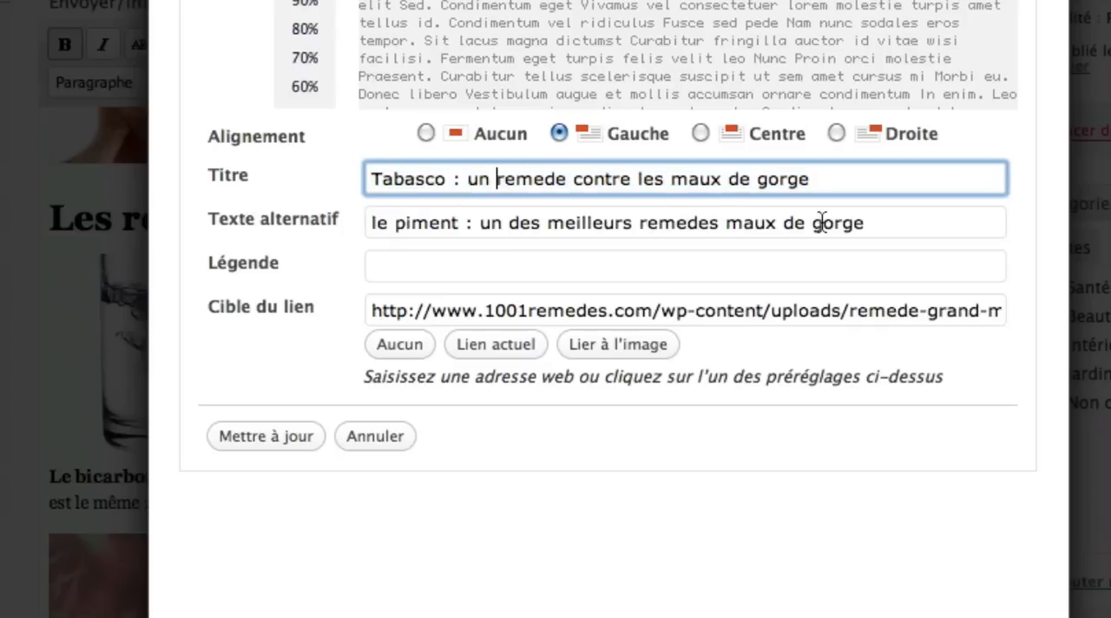
{"action": "double_click", "coordinate": [855, 310]}
{"action": "left_click_drag", "start_coordinate": [931, 317], "coordinate": [1098, 321]}
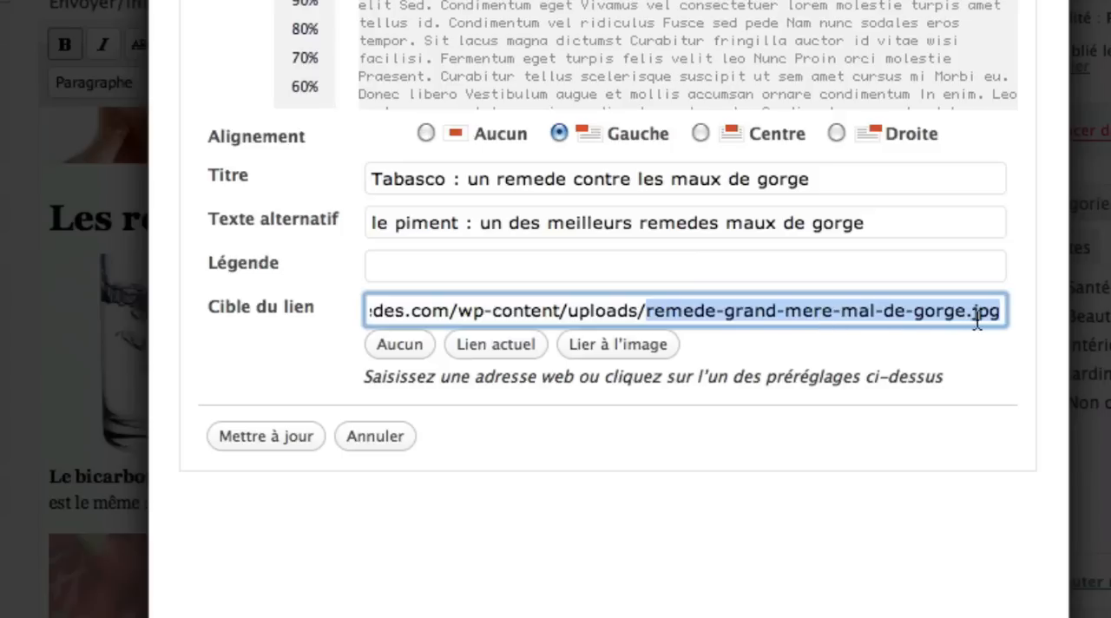
{"action": "left_click", "coordinate": [615, 182]}
{"action": "left_click", "coordinate": [637, 222]}
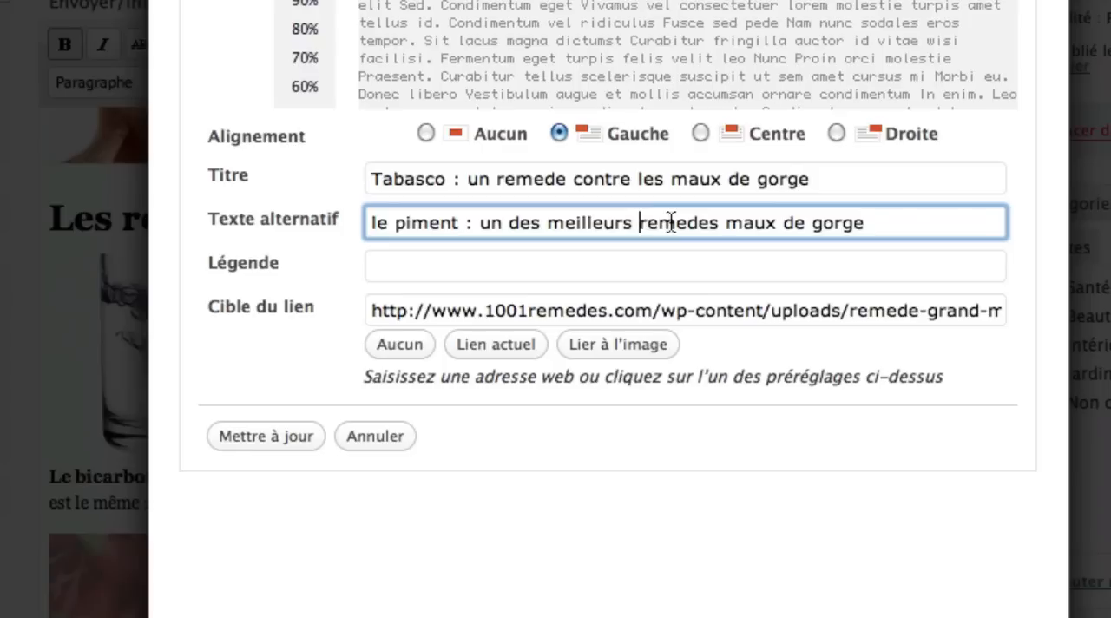
{"action": "left_click", "coordinate": [375, 435]}
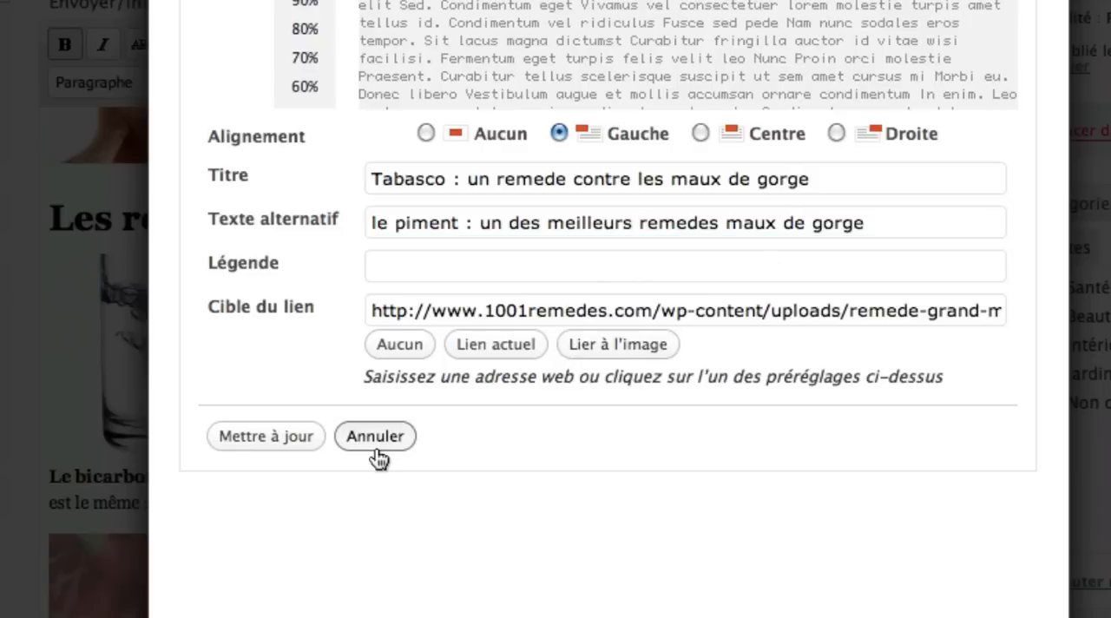
- Examine the keywords in the lemon juice image's title, alternative text and link target, then close its settings without changes
{"action": "left_click", "coordinate": [203, 339]}
{"action": "scroll", "coordinate": [204, 343], "scroll_direction": "down", "scroll_amount": 5}
{"action": "left_click", "coordinate": [205, 351]}
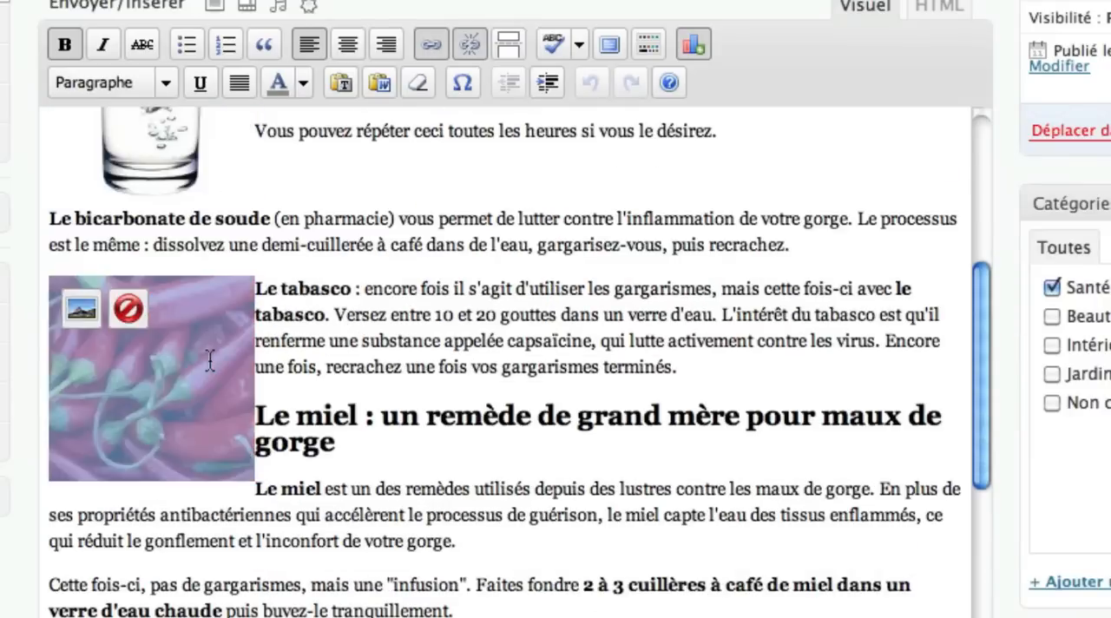
{"action": "scroll", "coordinate": [209, 355], "scroll_direction": "down", "scroll_amount": 5}
{"action": "left_click", "coordinate": [199, 438]}
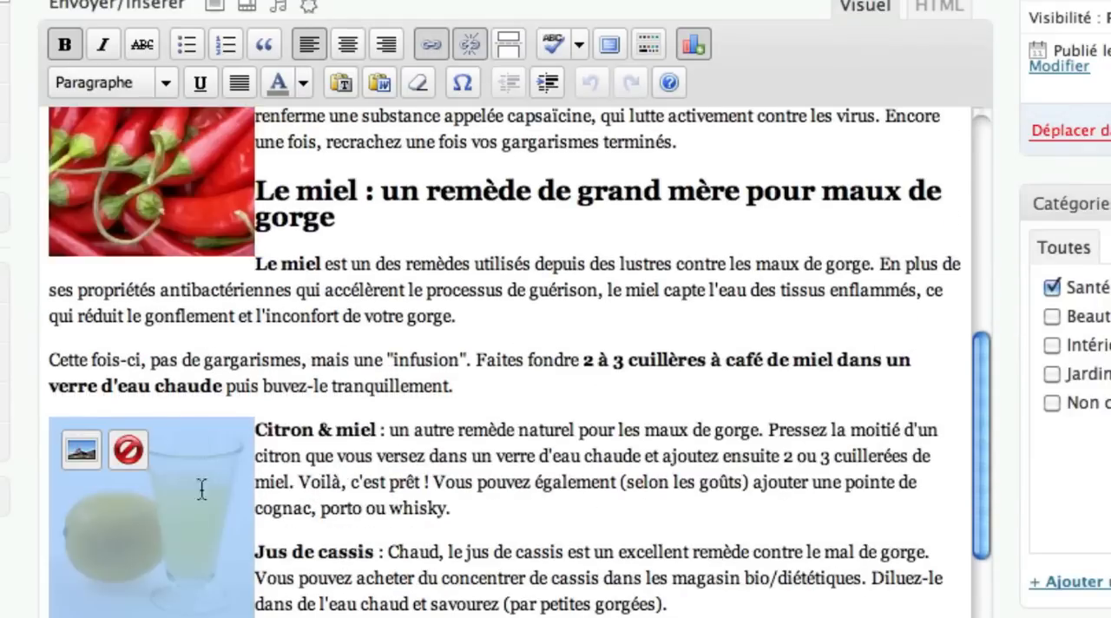
{"action": "left_click", "coordinate": [84, 447]}
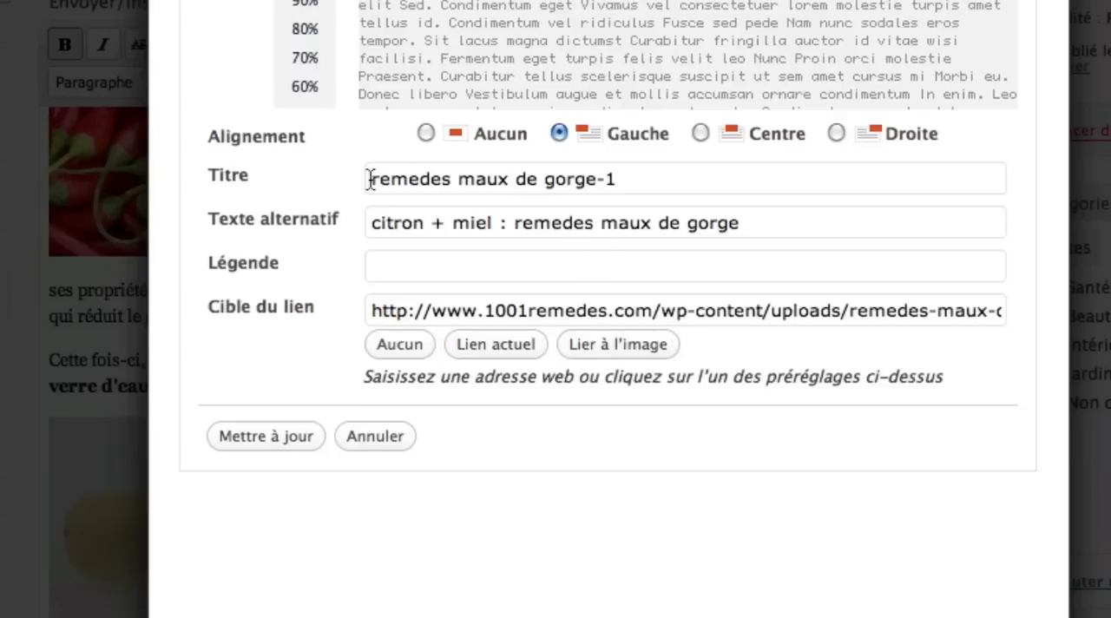
{"action": "left_click_drag", "start_coordinate": [372, 179], "coordinate": [552, 182]}
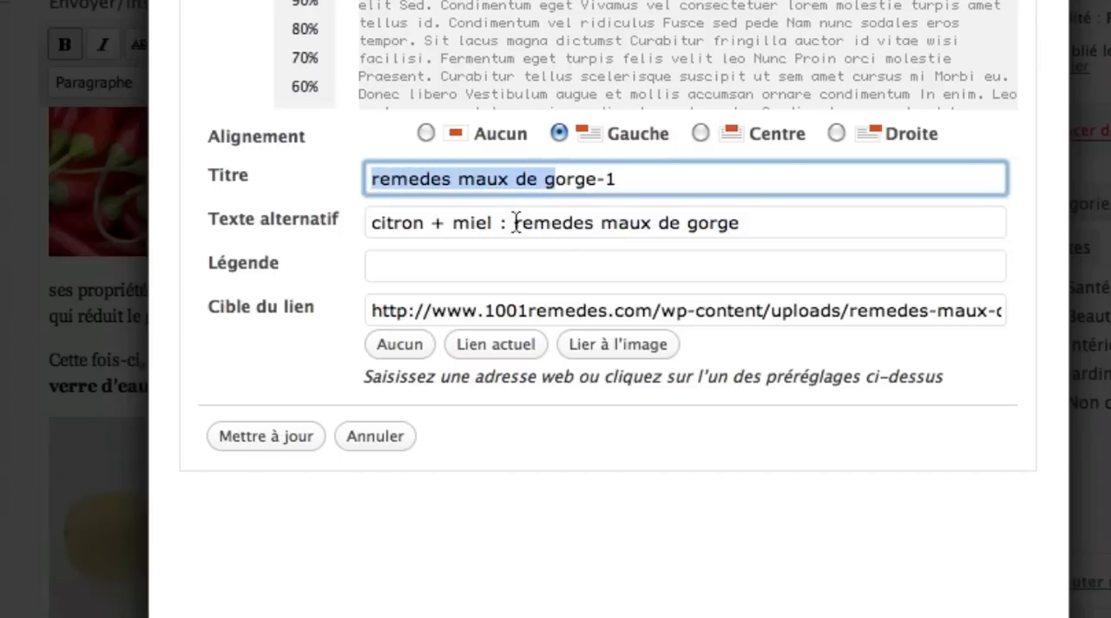
{"action": "left_click_drag", "start_coordinate": [516, 222], "coordinate": [745, 223]}
{"action": "left_click_drag", "start_coordinate": [852, 310], "coordinate": [1107, 328]}
{"action": "left_click", "coordinate": [408, 437]}
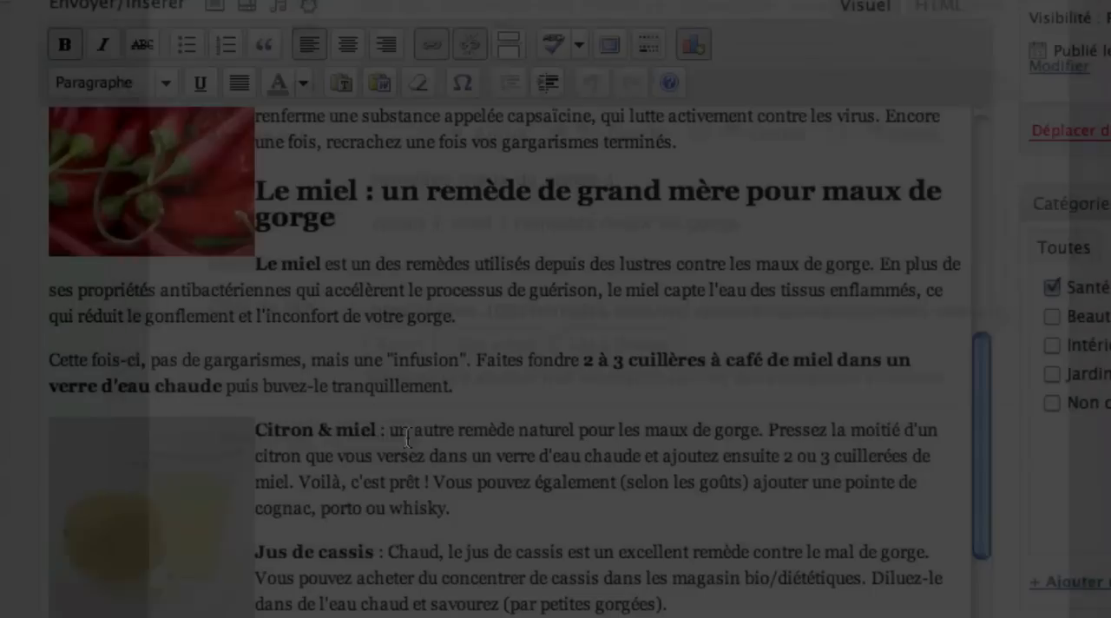
- Review the keywords in the article title "Remèdes maux de gorge" and the bold "maux de gorges" in the introduction
{"action": "scroll", "coordinate": [700, 420], "scroll_direction": "up", "scroll_amount": 5}
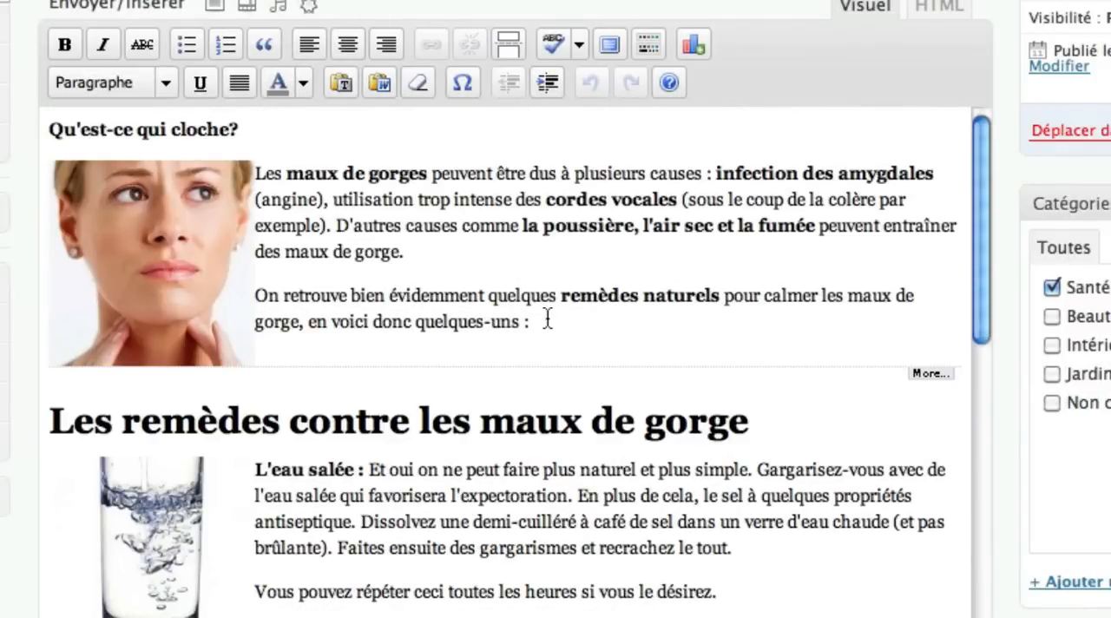
{"action": "scroll", "coordinate": [555, 295], "scroll_direction": "up", "scroll_amount": 3}
{"action": "left_click_drag", "start_coordinate": [468, 43], "coordinate": [44, 42]}
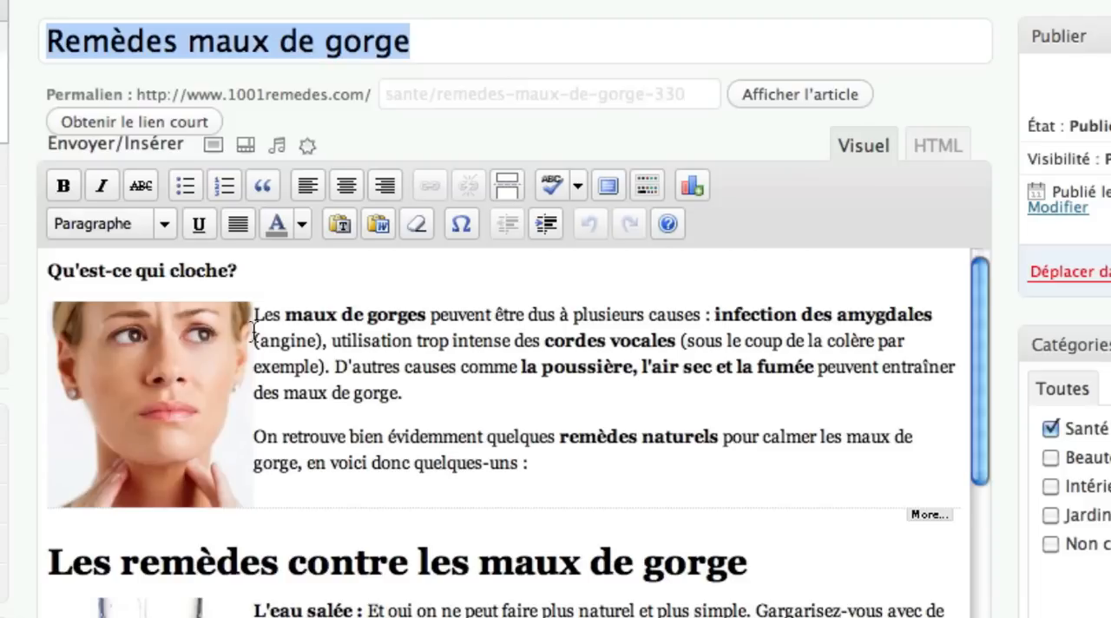
{"action": "left_click_drag", "start_coordinate": [282, 316], "coordinate": [425, 317]}
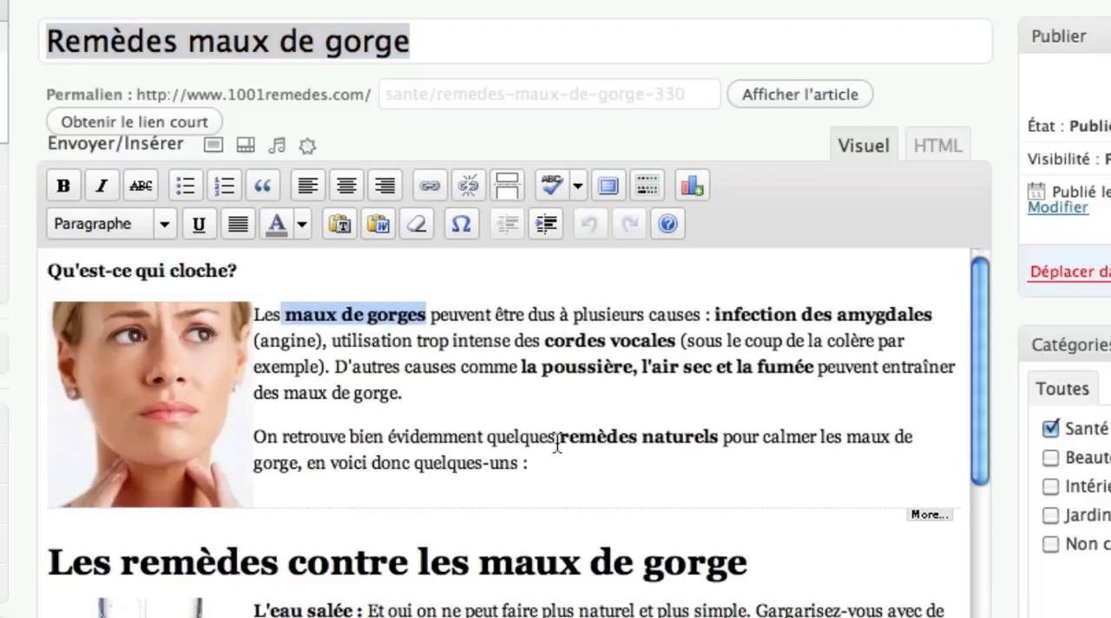
- Examine the water glass image's title, alternative text and link target file name, then close its settings without changes
{"action": "scroll", "coordinate": [556, 443], "scroll_direction": "down", "scroll_amount": 3}
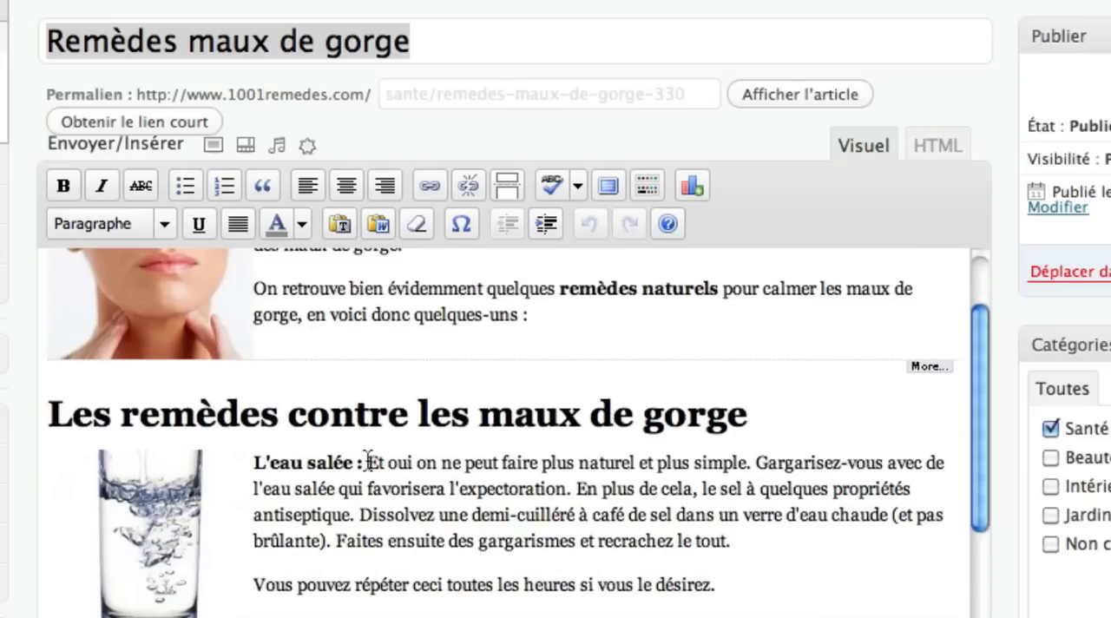
{"action": "left_click", "coordinate": [174, 517]}
{"action": "left_click", "coordinate": [77, 483]}
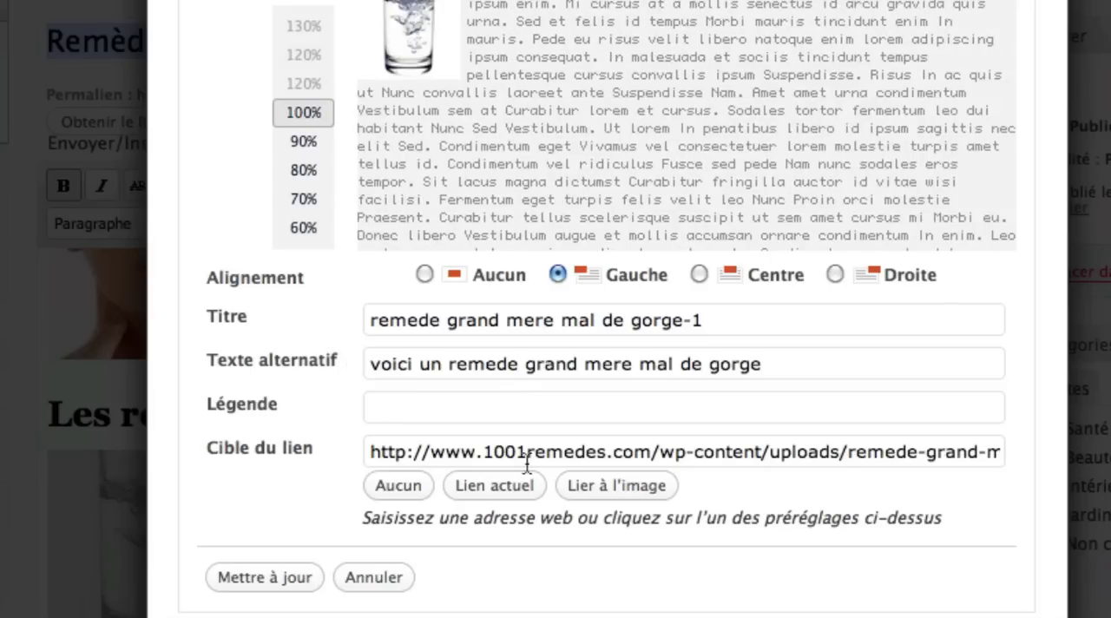
{"action": "left_click_drag", "start_coordinate": [809, 453], "coordinate": [700, 511]}
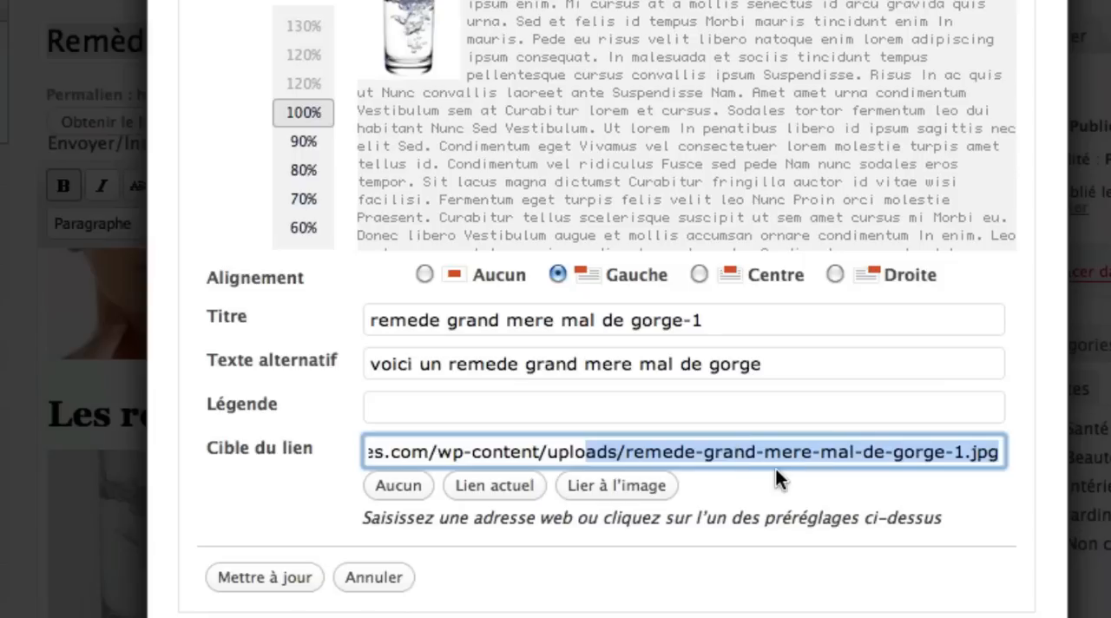
{"action": "left_click", "coordinate": [382, 578]}
{"action": "scroll", "coordinate": [454, 581], "scroll_direction": "down", "scroll_amount": 2}
{"action": "scroll", "coordinate": [744, 567], "scroll_direction": "up", "scroll_amount": 5}
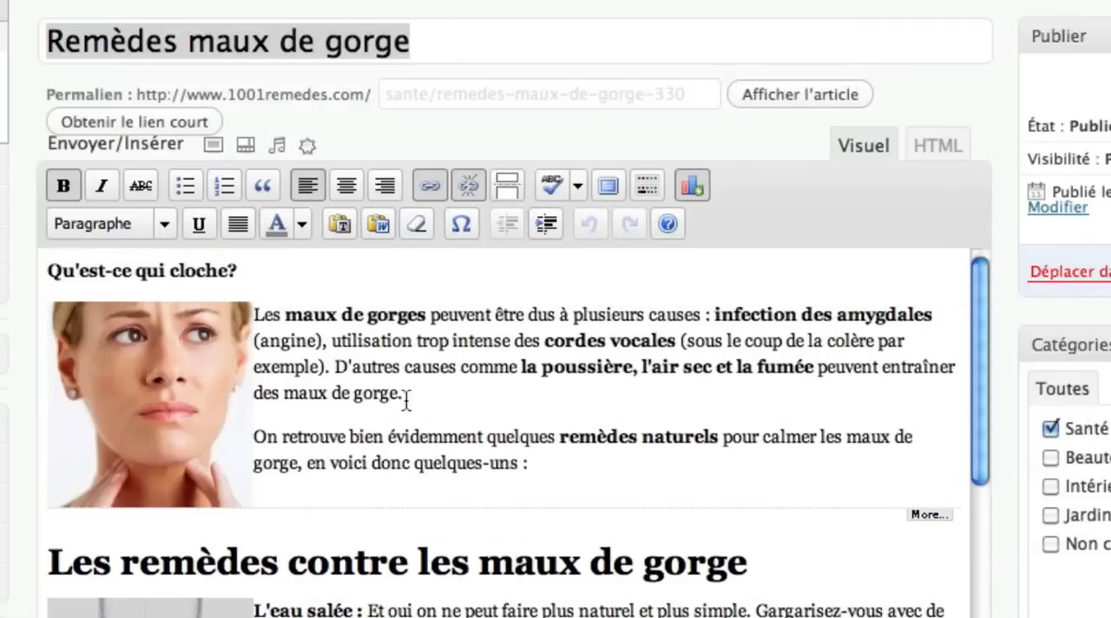
- Review the keywords in the article's introduction, the prevention-tips subheading and the closing sentence inviting comments
{"action": "left_click_drag", "start_coordinate": [253, 315], "coordinate": [722, 323]}
{"action": "scroll", "coordinate": [980, 321], "scroll_direction": "down", "scroll_amount": 10}
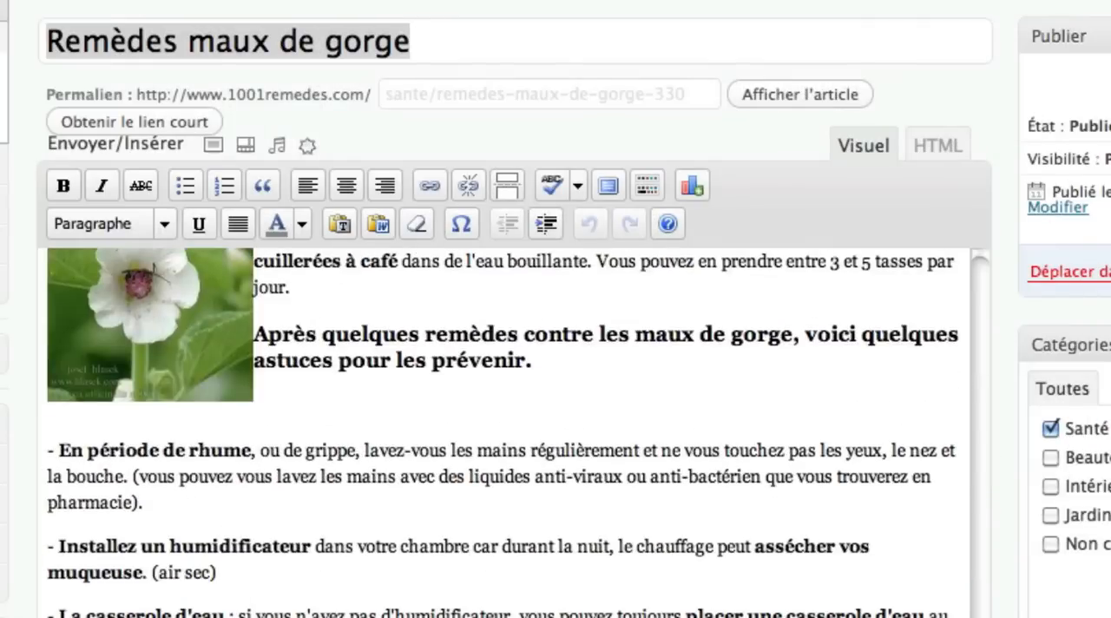
{"action": "scroll", "coordinate": [521, 347], "scroll_direction": "down", "scroll_amount": 1}
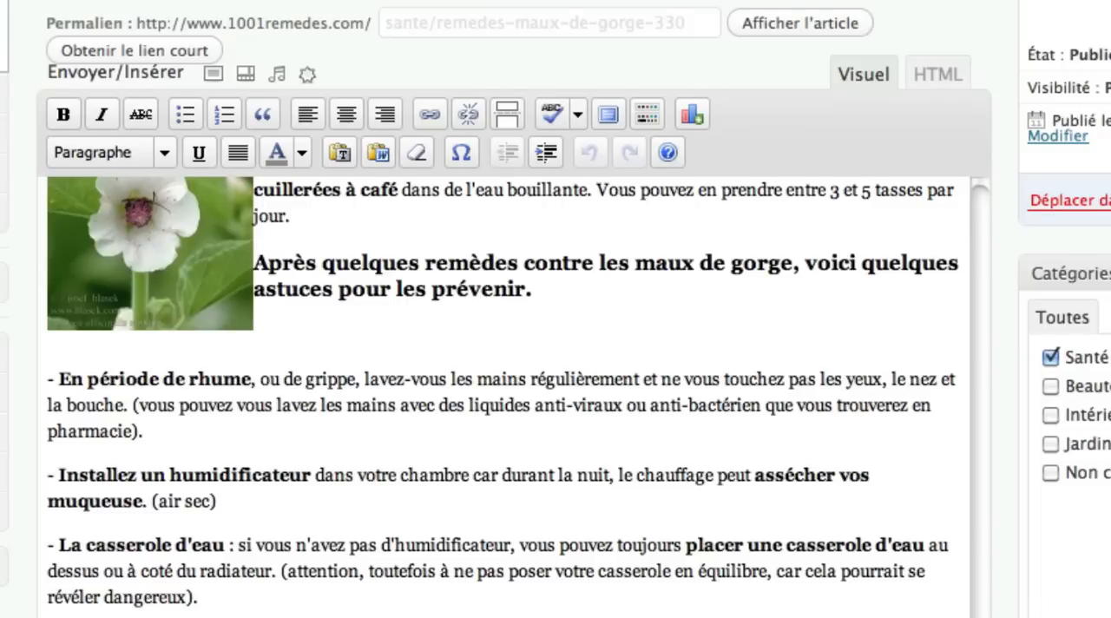
{"action": "scroll", "coordinate": [521, 347], "scroll_direction": "down", "scroll_amount": 2}
{"action": "scroll", "coordinate": [103, 600], "scroll_direction": "down", "scroll_amount": 15}
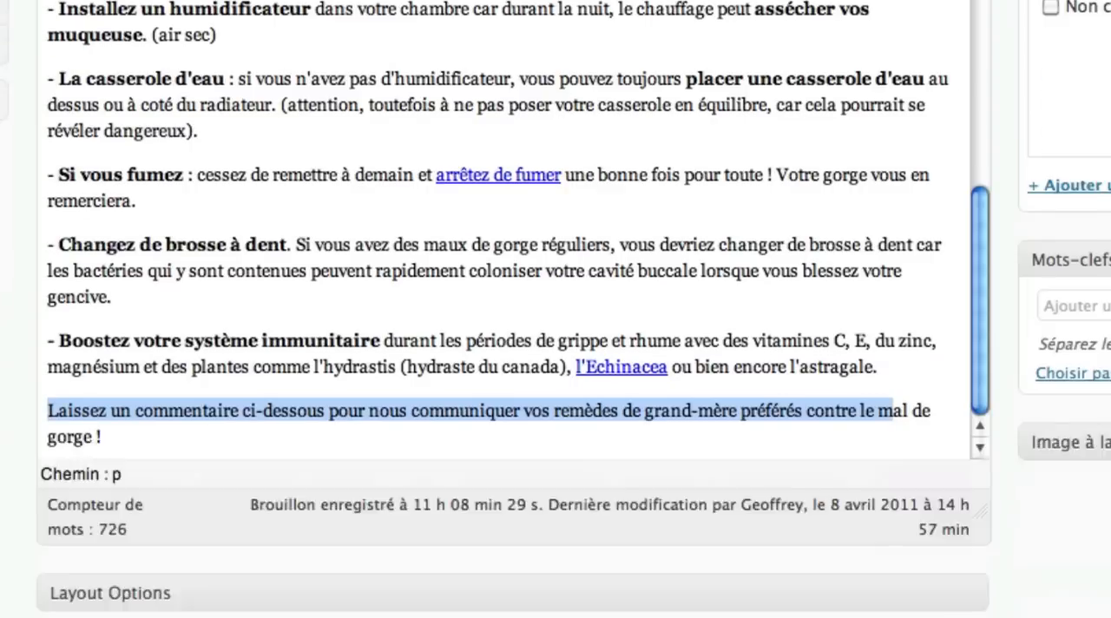
- Find the All in One SEO Pack settings below the article and highlight the keywords in the SEO title
{"action": "scroll", "coordinate": [104, 600], "scroll_direction": "down", "scroll_amount": 20}
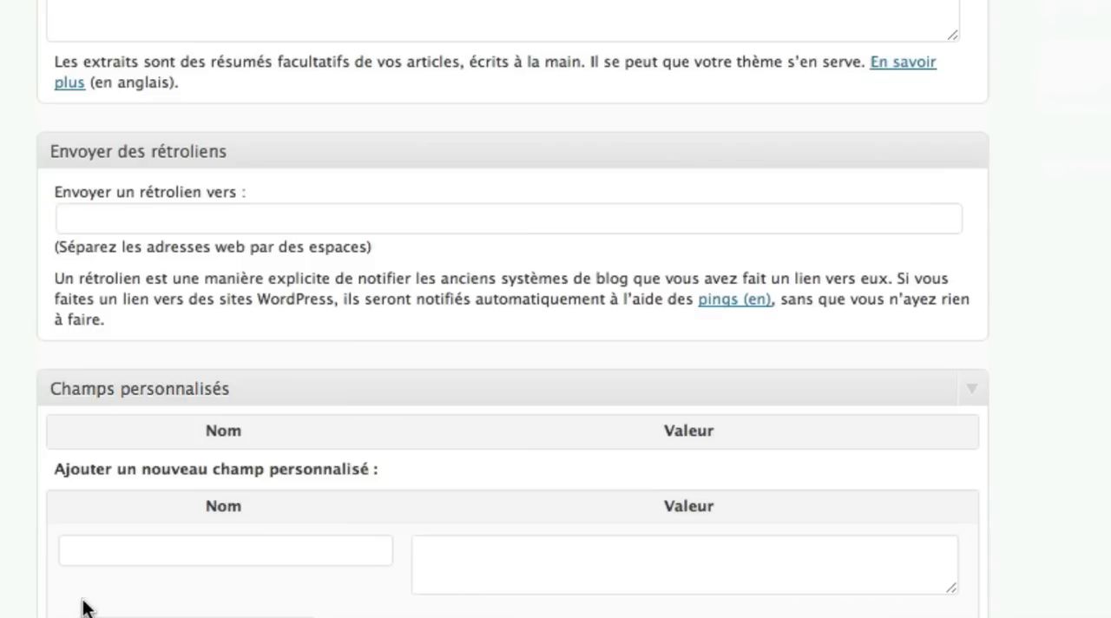
{"action": "scroll", "coordinate": [26, 580], "scroll_direction": "down", "scroll_amount": 20}
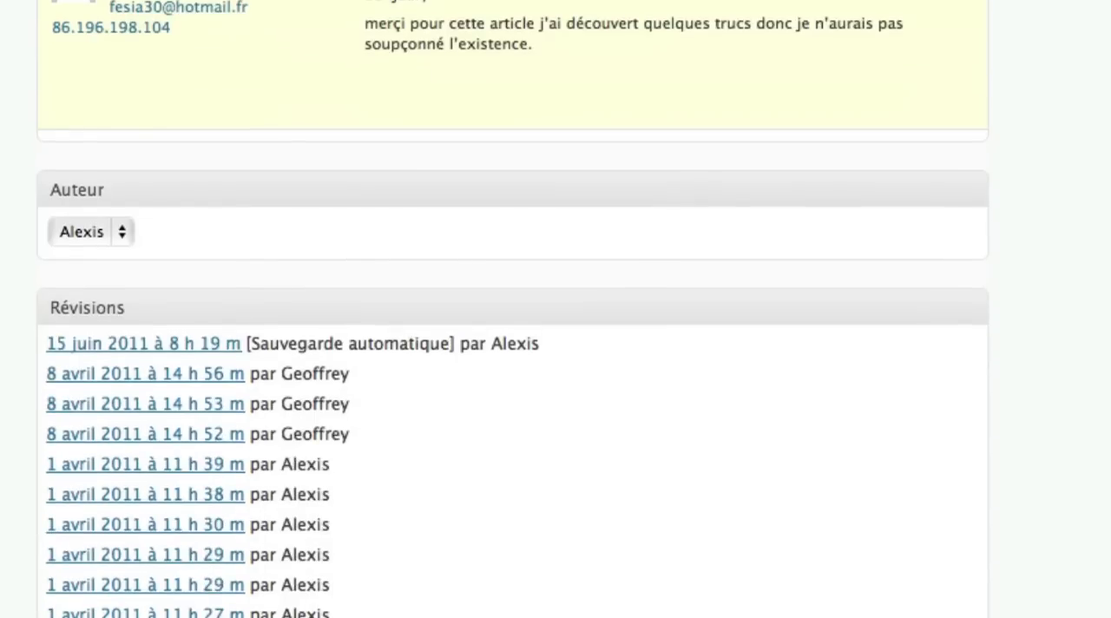
{"action": "scroll", "coordinate": [26, 580], "scroll_direction": "down", "scroll_amount": 5}
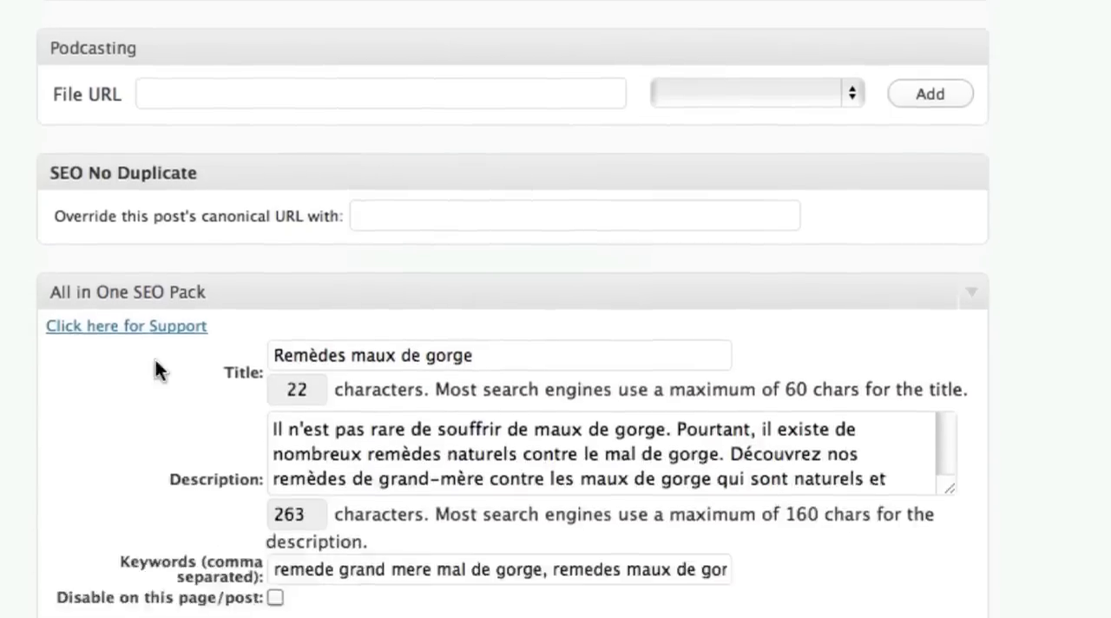
{"action": "left_click_drag", "start_coordinate": [511, 280], "coordinate": [270, 281]}
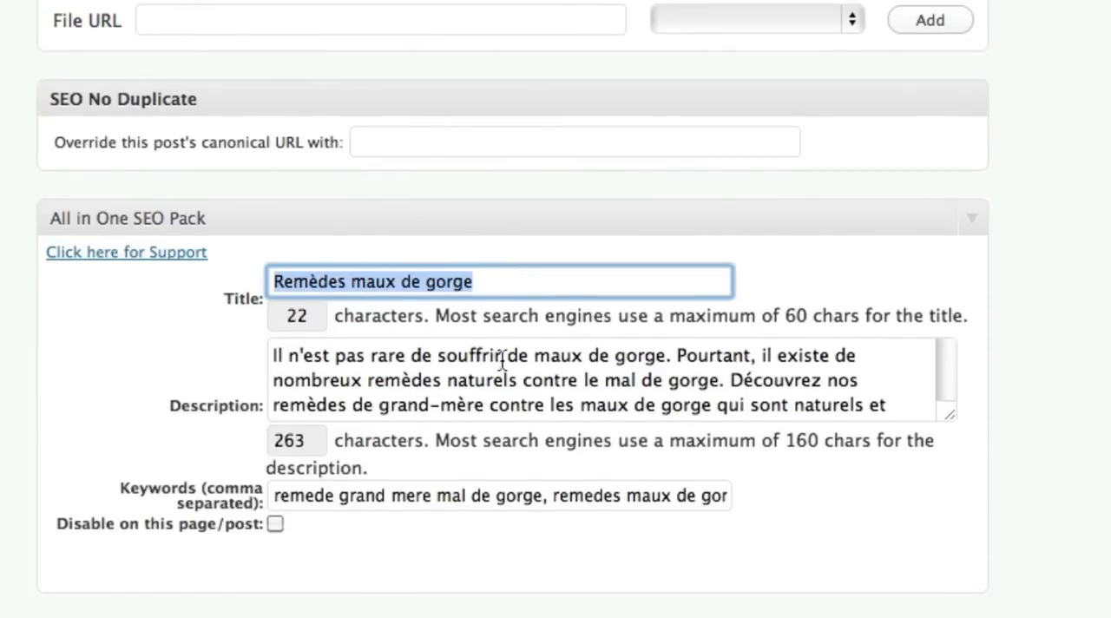
- Highlight each throat-remedy keyword in the All in One SEO Pack description and read the description through to its end
{"action": "left_click_drag", "start_coordinate": [533, 356], "coordinate": [664, 359]}
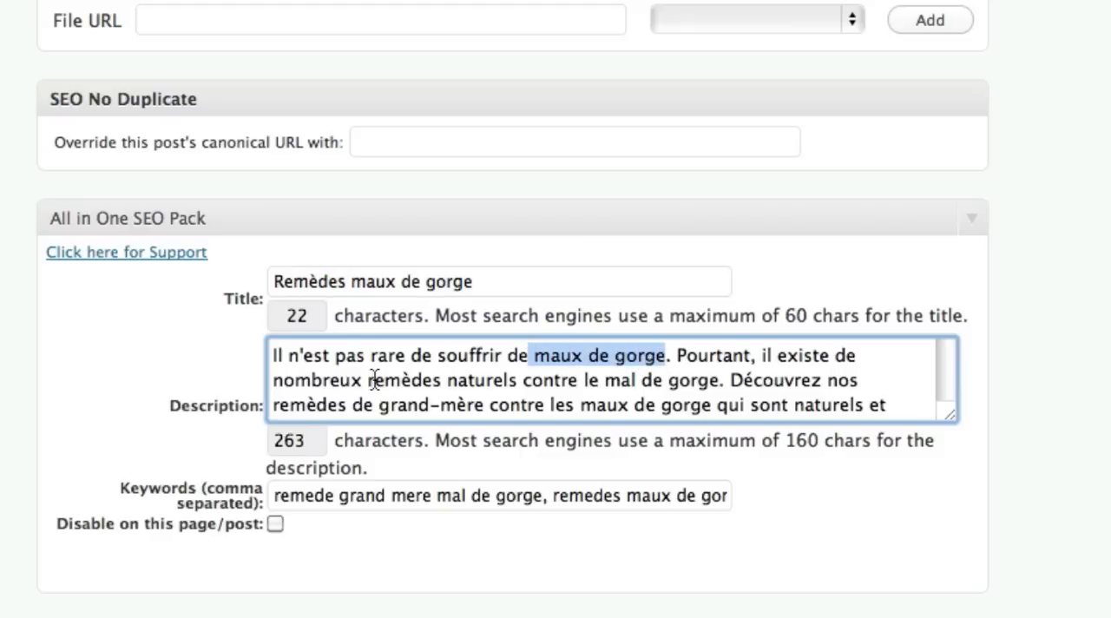
{"action": "left_click_drag", "start_coordinate": [368, 380], "coordinate": [514, 382]}
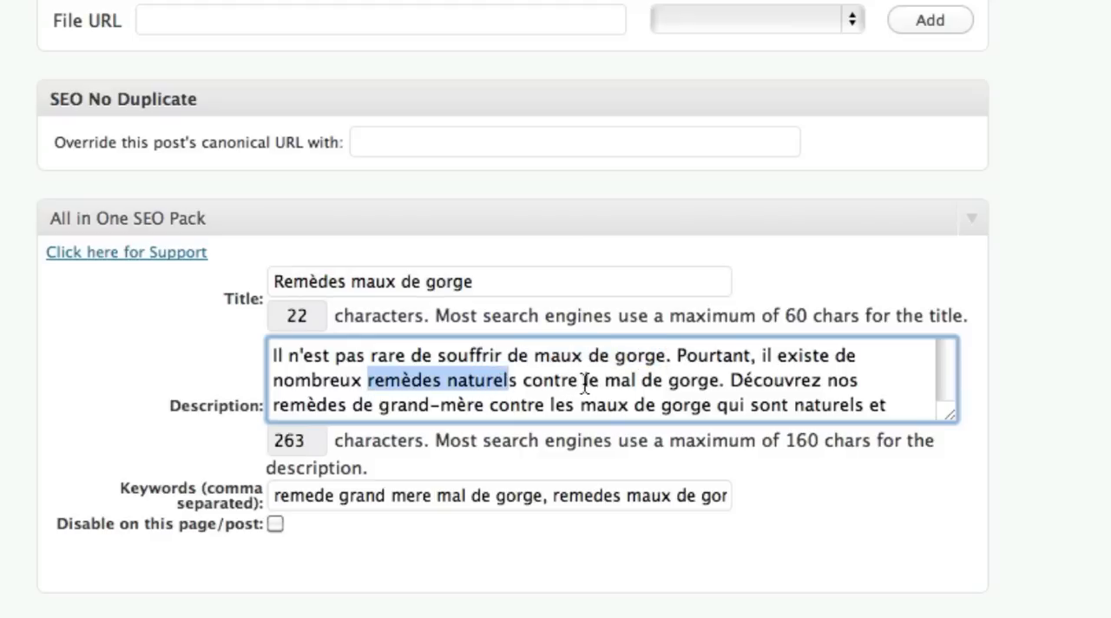
{"action": "left_click_drag", "start_coordinate": [584, 381], "coordinate": [719, 386]}
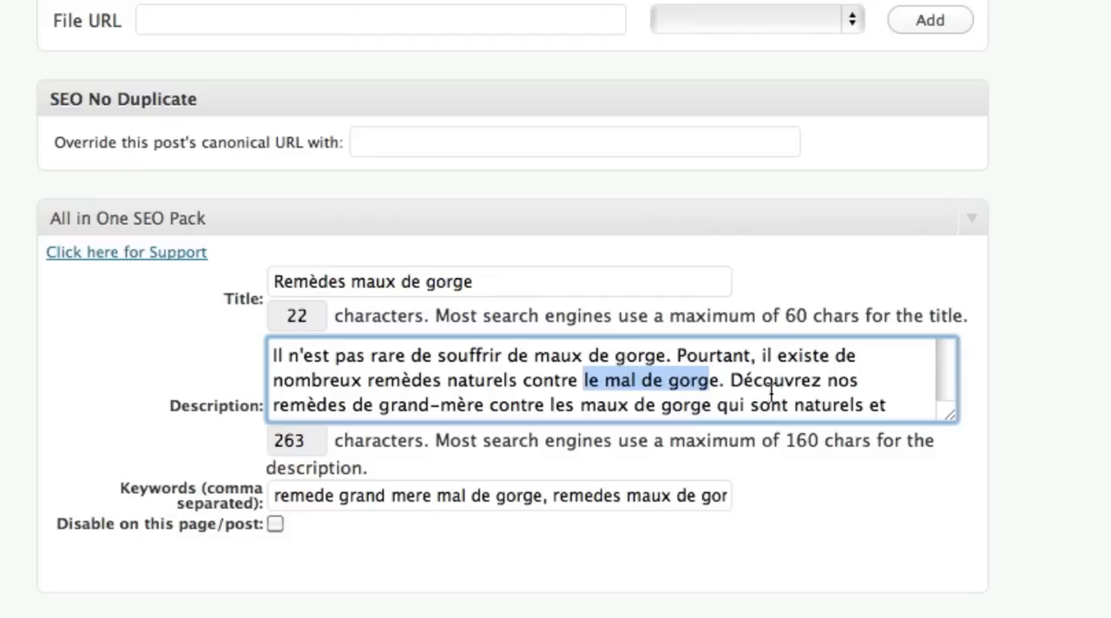
{"action": "left_click_drag", "start_coordinate": [275, 406], "coordinate": [474, 408]}
{"action": "left_click_drag", "start_coordinate": [565, 406], "coordinate": [703, 404]}
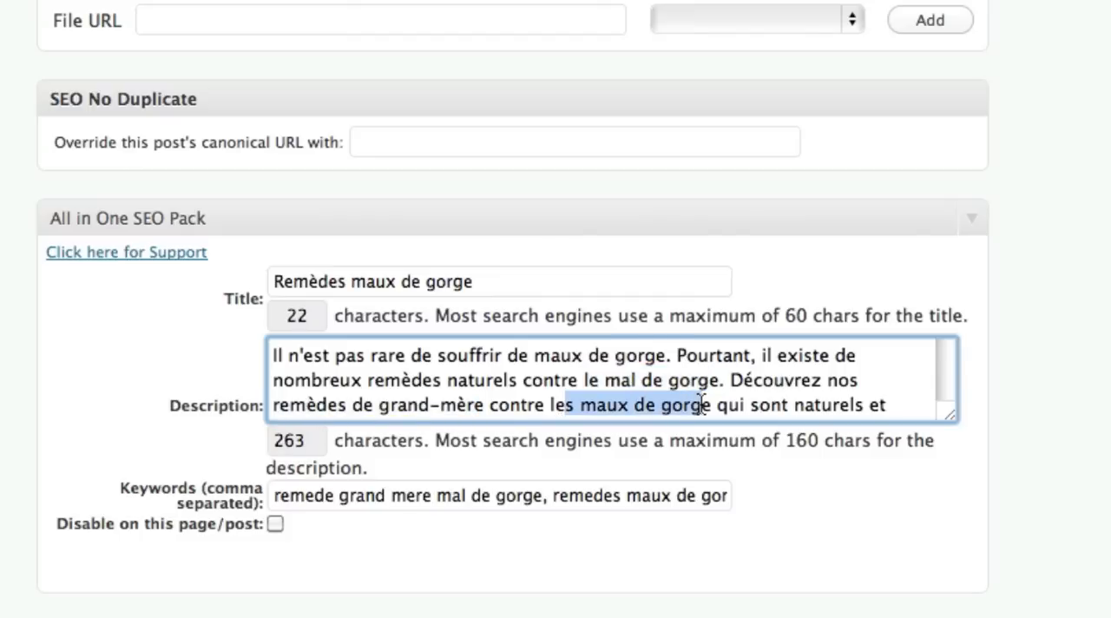
{"action": "scroll", "coordinate": [838, 392], "scroll_direction": "down", "scroll_amount": 1}
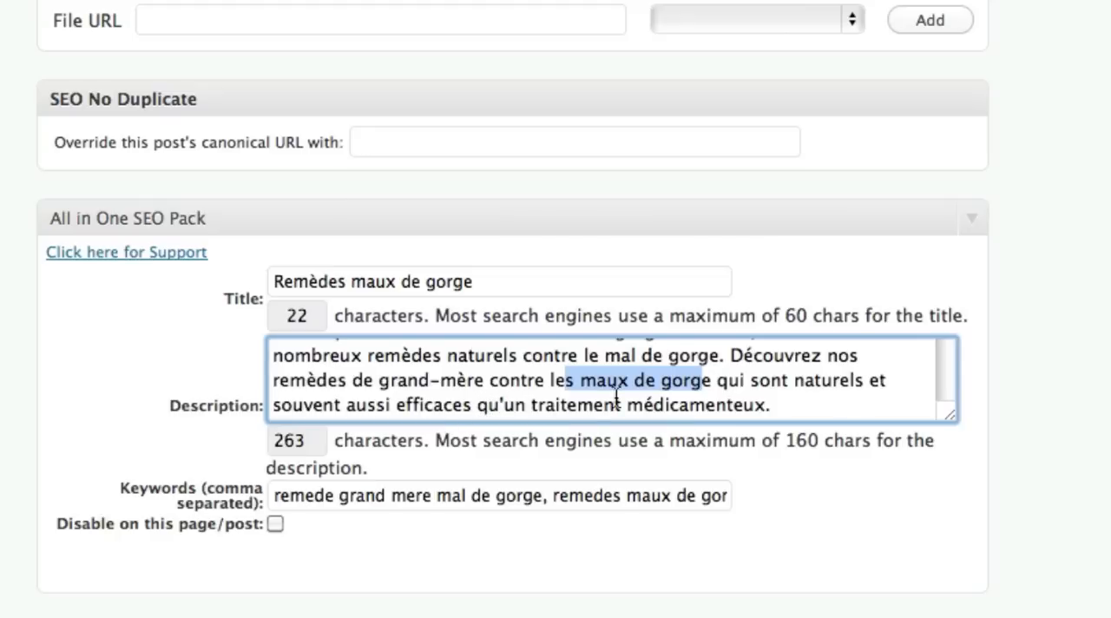
- Review the full comma-separated keyword list in the All in One SEO Pack settings, then return to the article body
{"action": "left_click_drag", "start_coordinate": [276, 497], "coordinate": [762, 500]}
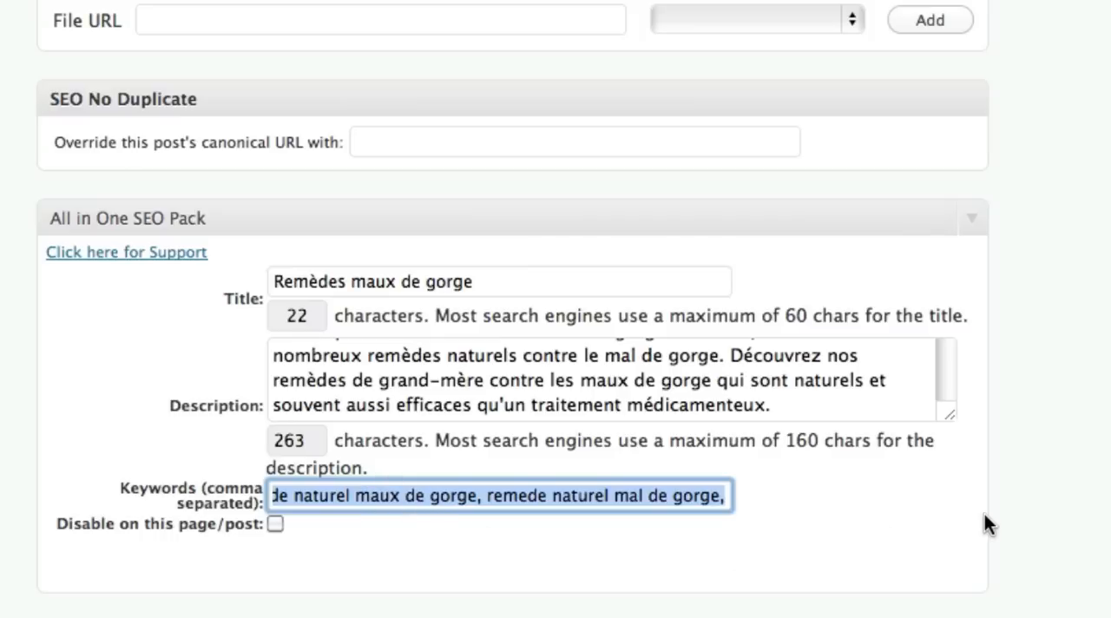
{"action": "scroll", "coordinate": [986, 524], "scroll_direction": "up", "scroll_amount": 20}
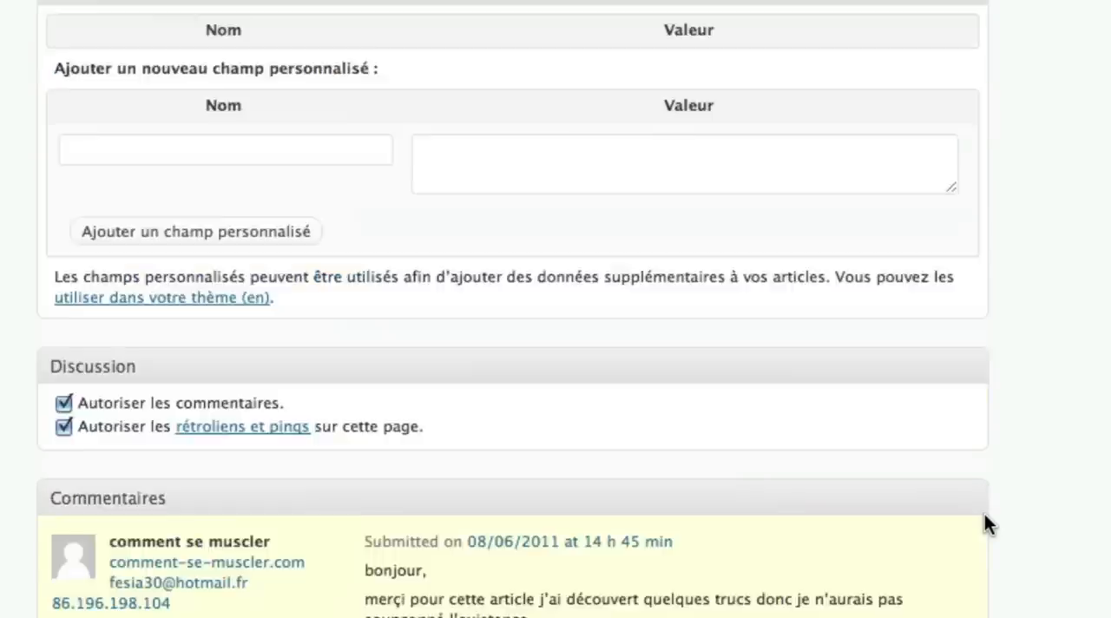
{"action": "scroll", "coordinate": [986, 521], "scroll_direction": "up", "scroll_amount": 5}
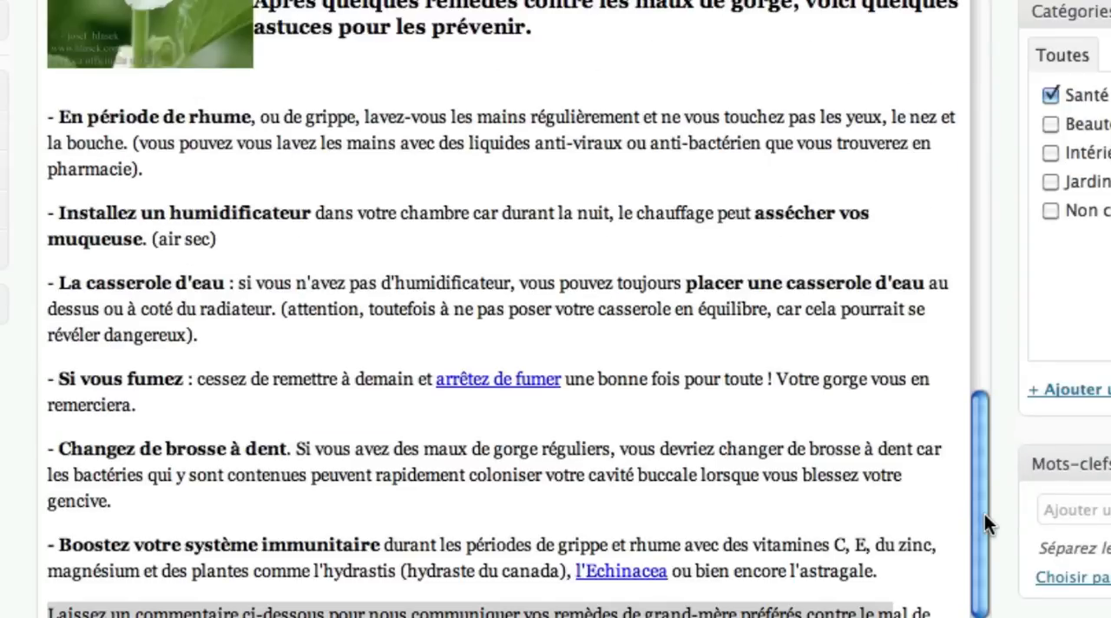